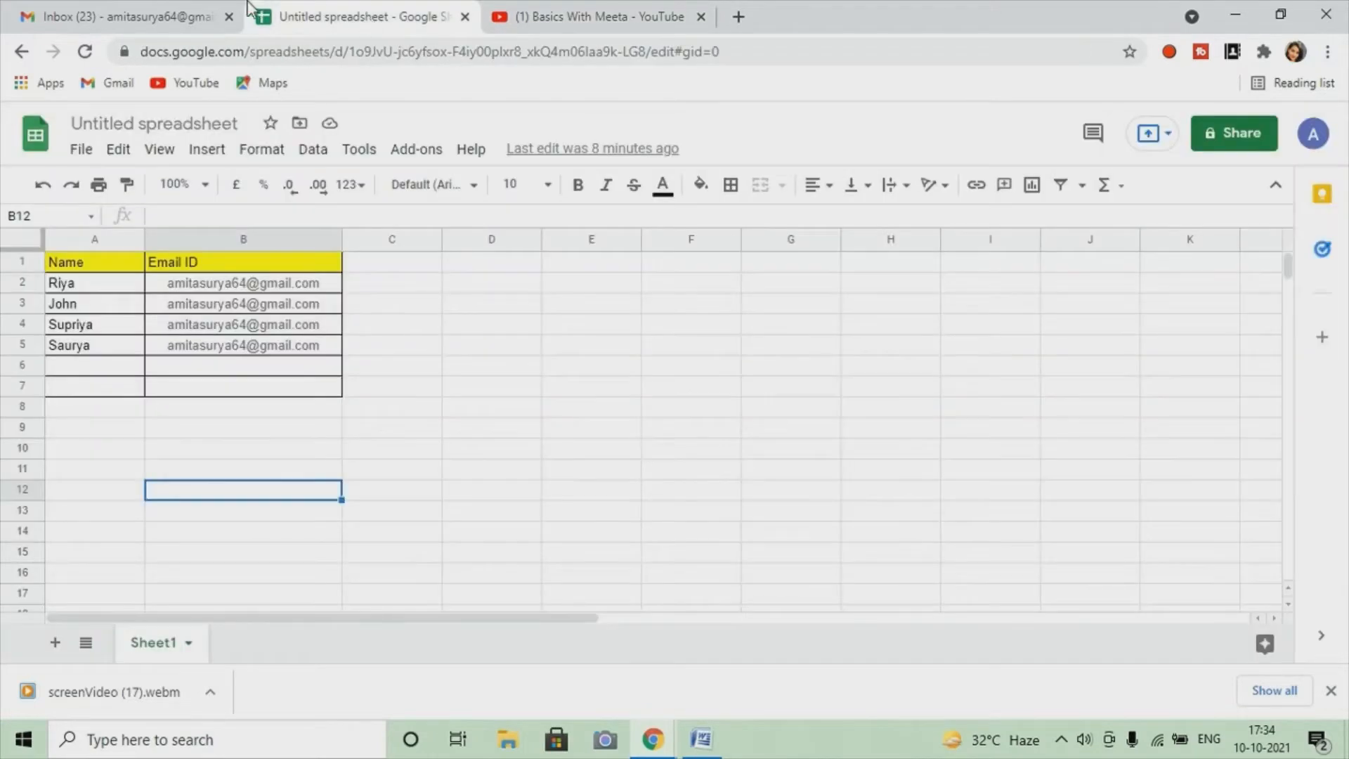
# In Gmail, open the Test Mail Merge draft from Drafts and close the empty new message
pyautogui.click(160, 9)
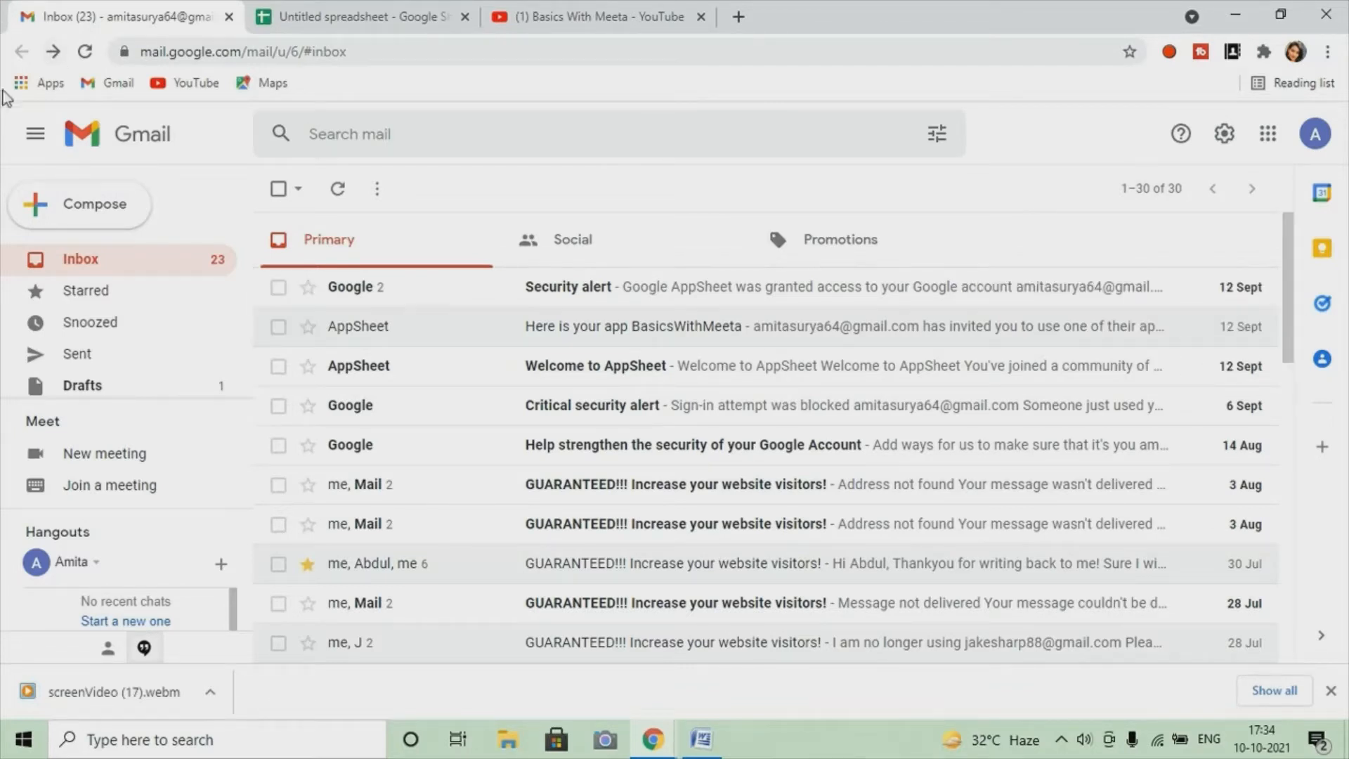
pyautogui.click(96, 226)
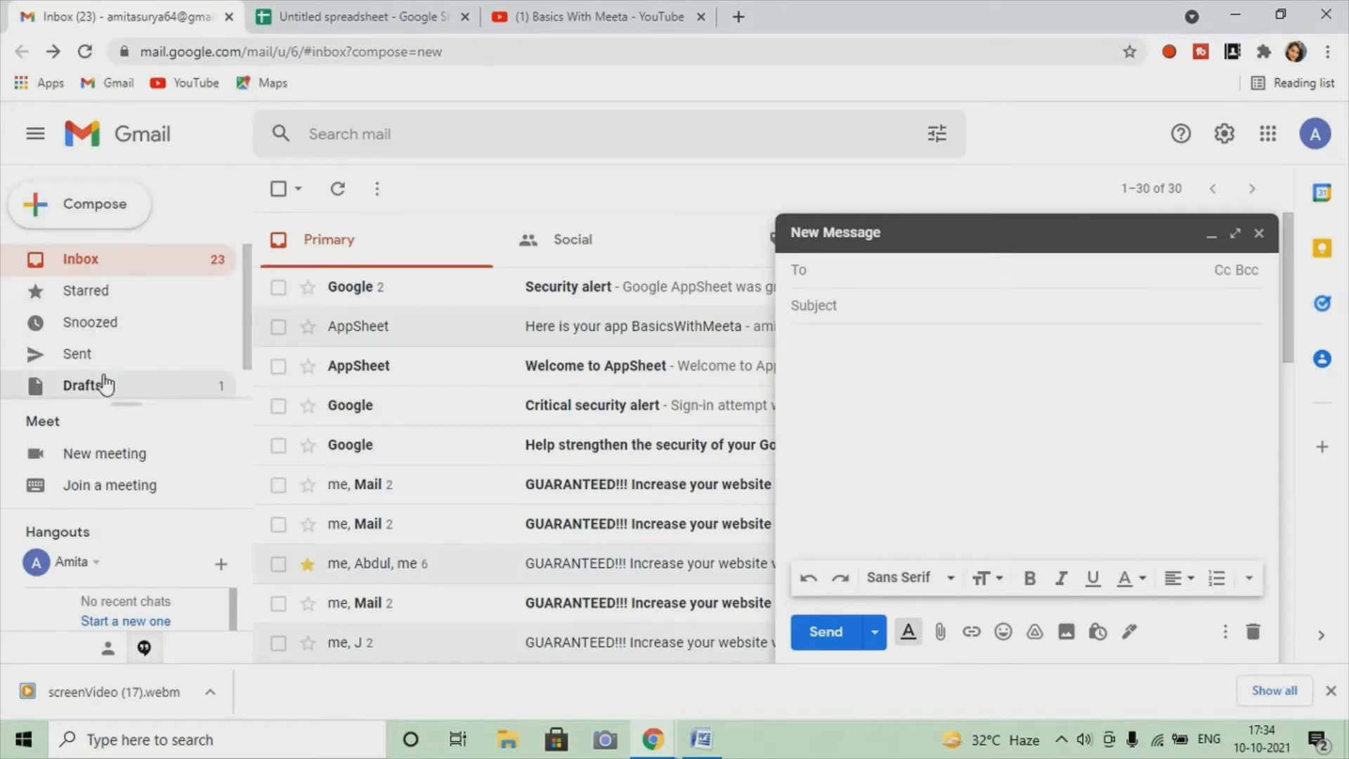
pyautogui.click(89, 386)
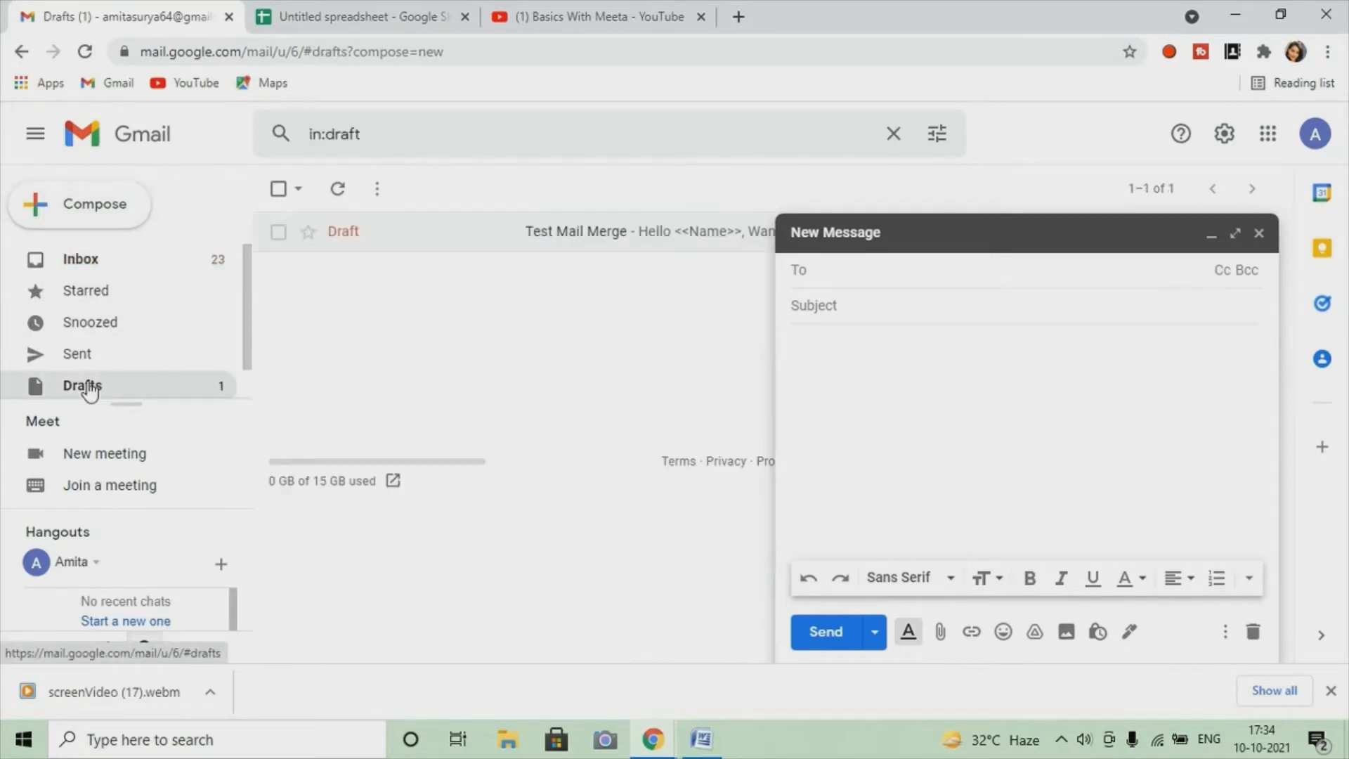
pyautogui.click(611, 233)
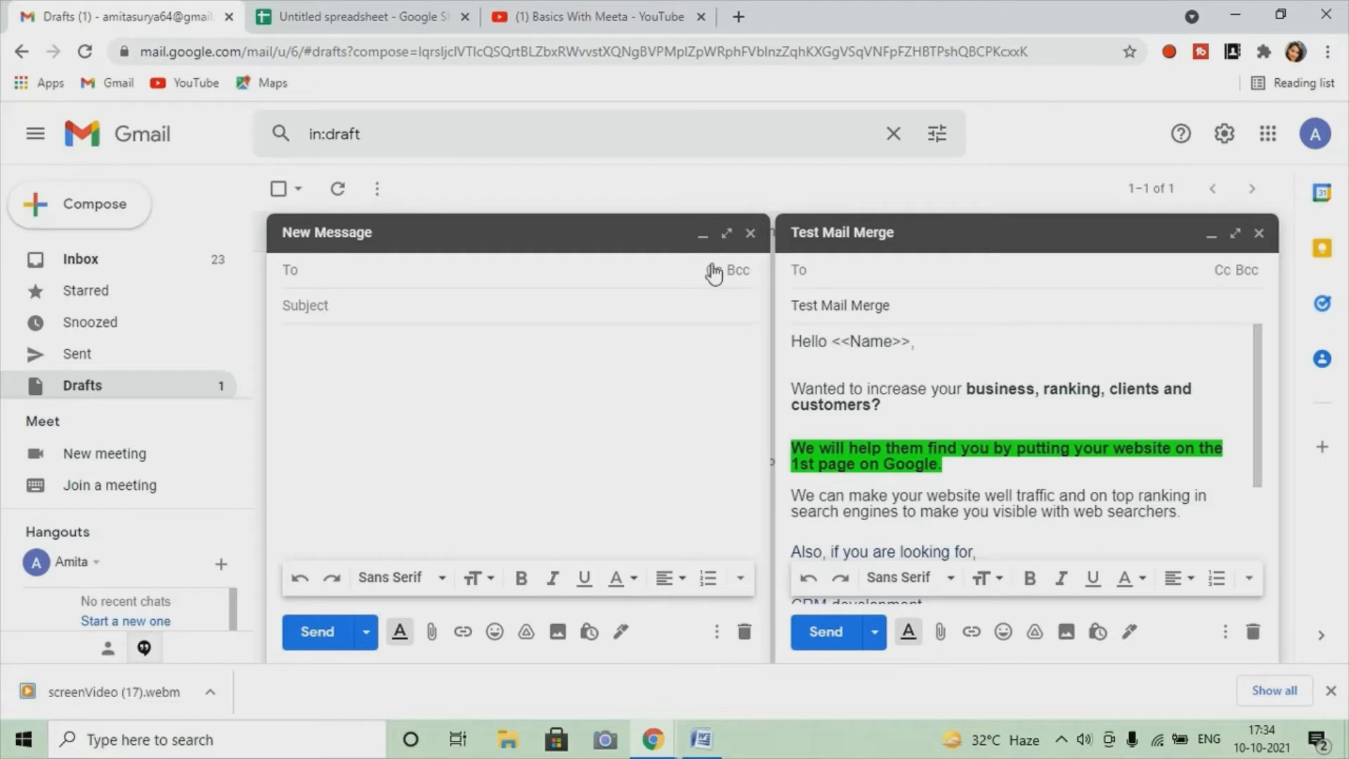
pyautogui.click(750, 233)
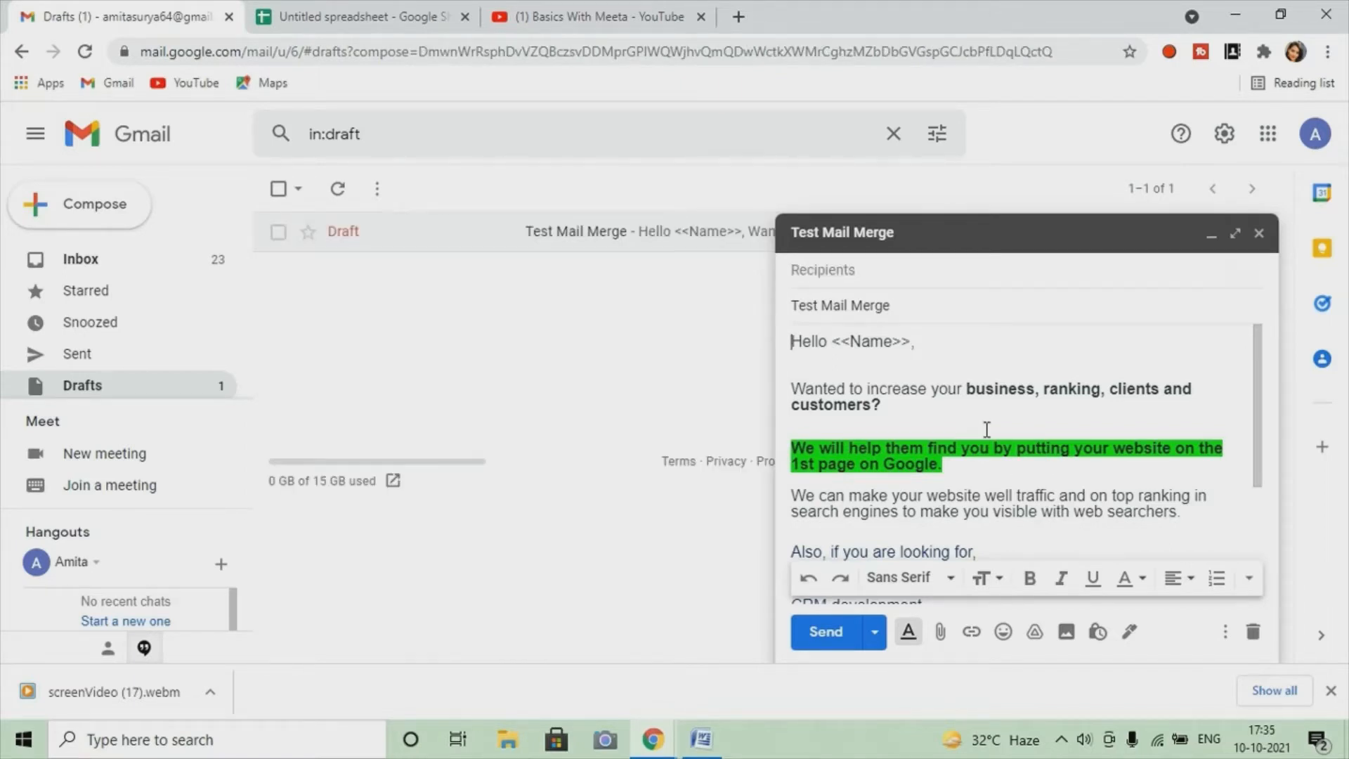
# Review the Test Mail Merge draft body, then return to the Untitled recipient spreadsheet
pyautogui.scroll(-2, 987, 429)
pyautogui.scroll(2, 987, 429)
pyautogui.scroll(-4, 897, 422)
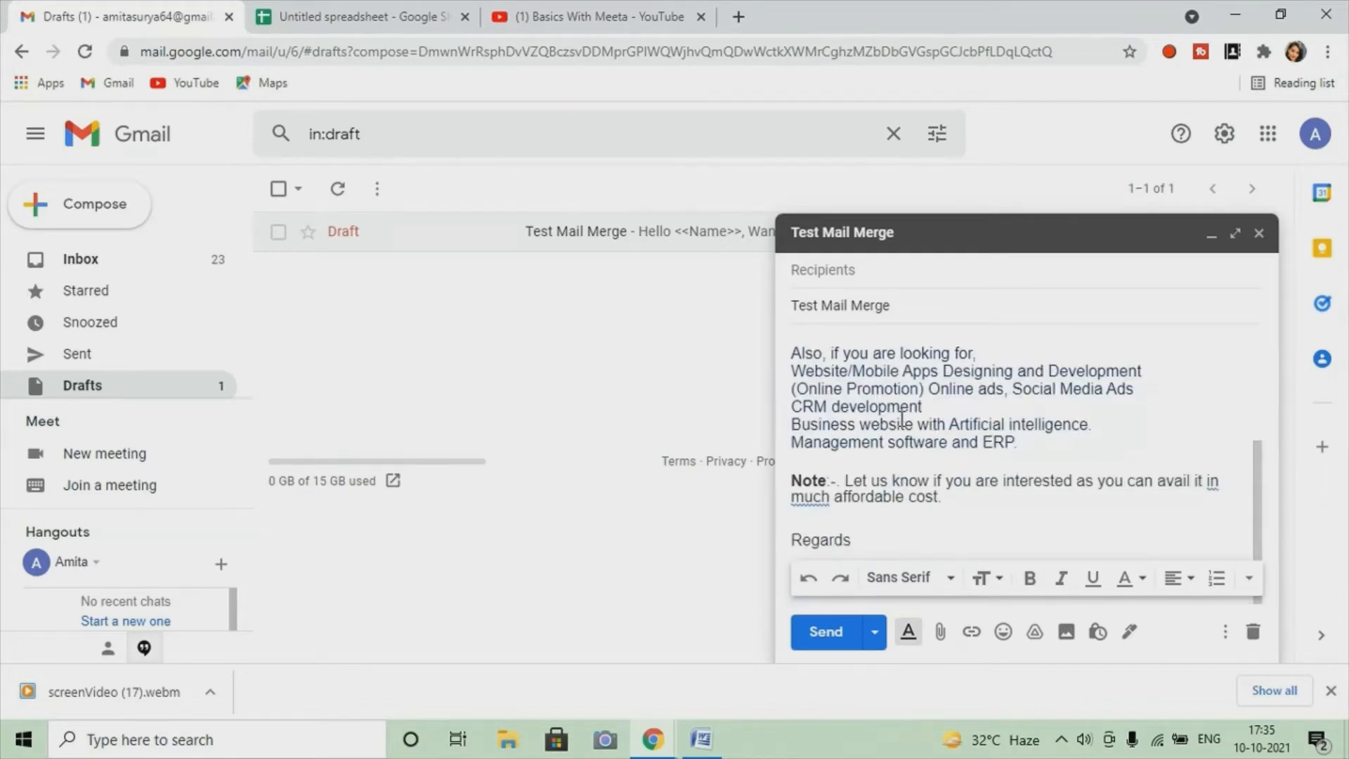
pyautogui.scroll(4, 850, 457)
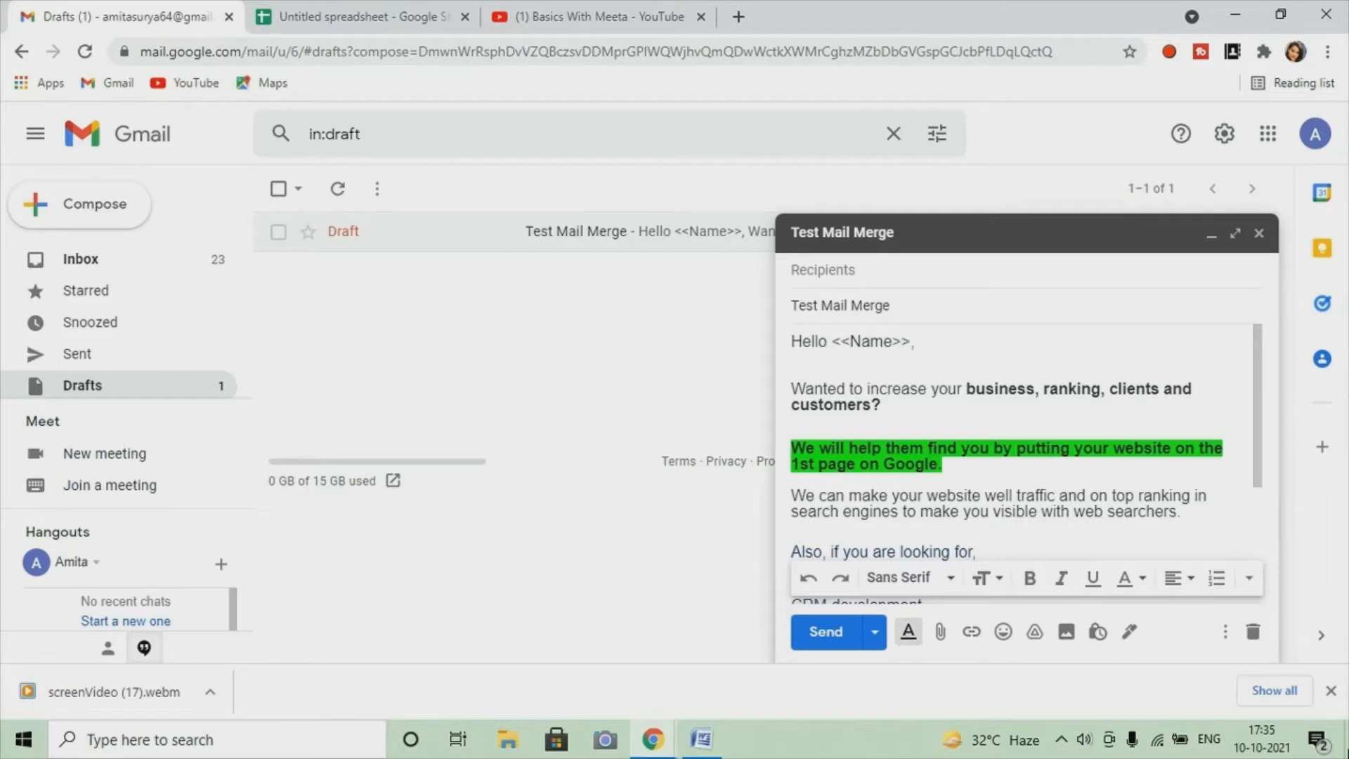
pyautogui.click(344, 22)
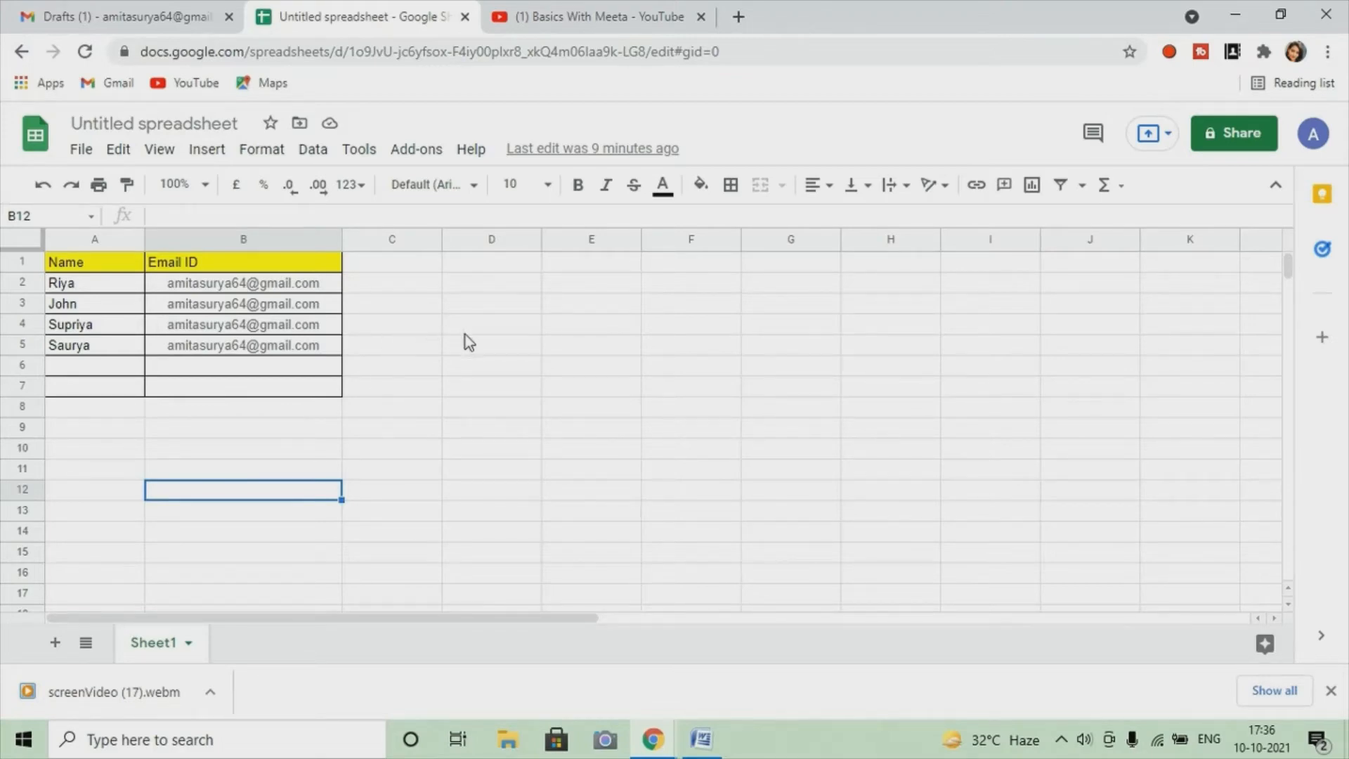
# Open the Add-ons menu above the Name / Email ID sheet
pyautogui.click(422, 166)
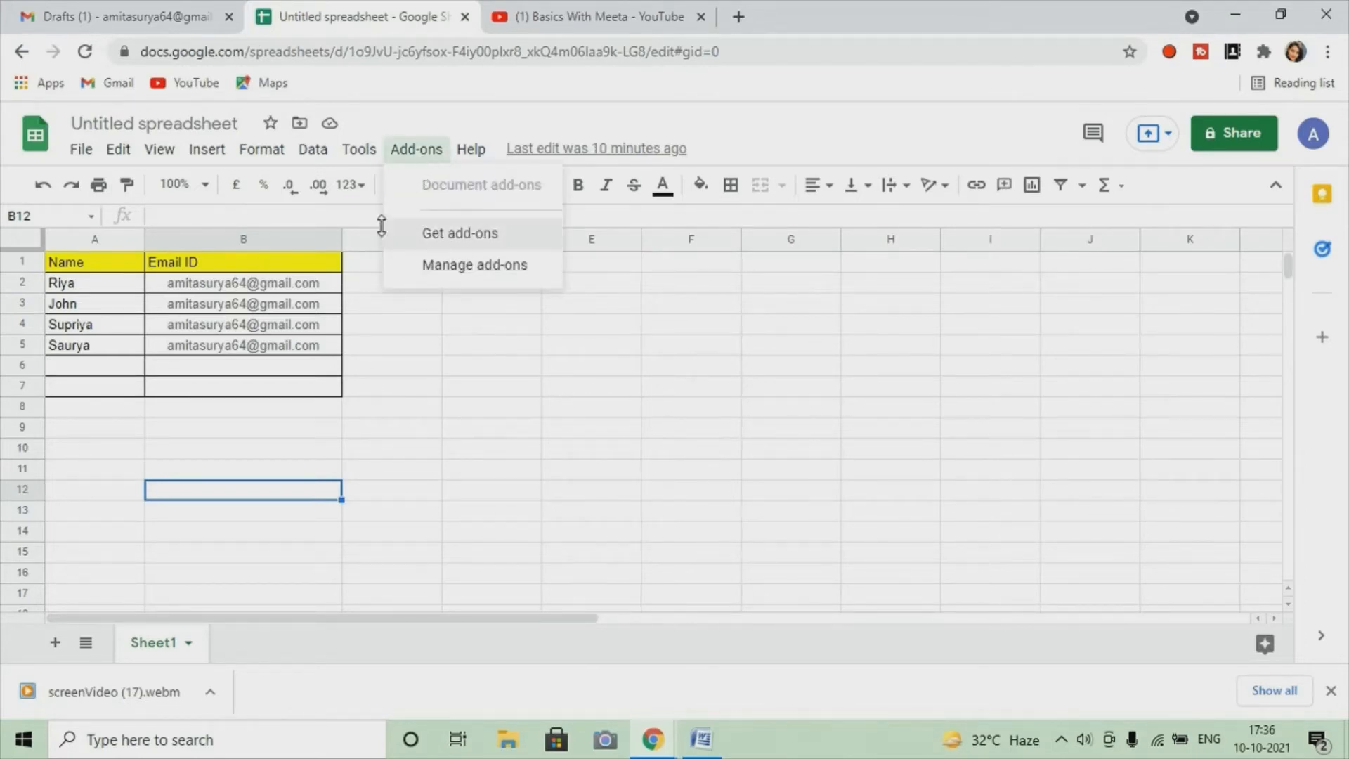
# Search the add-on catalogue for 'yet' and start installing Yet Another Mail Merge
pyautogui.click(450, 239)
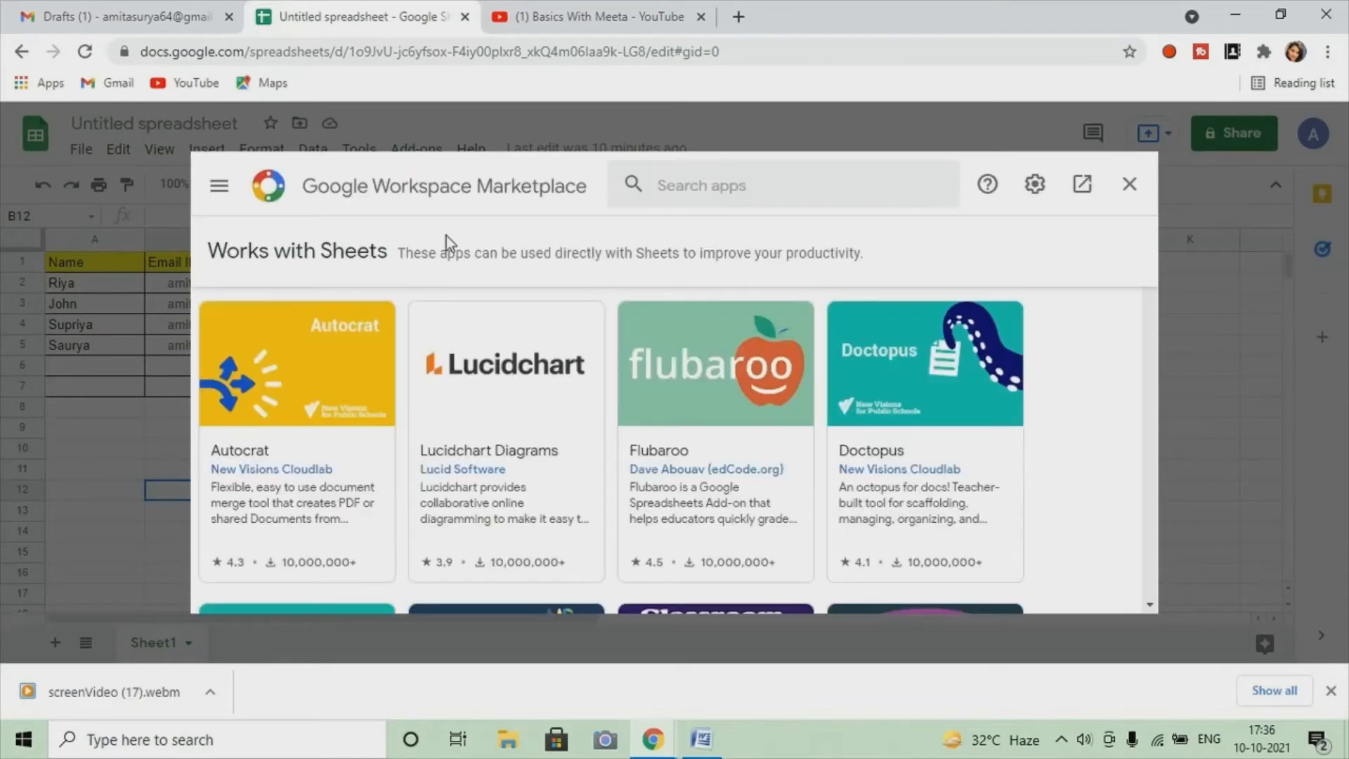
pyautogui.click(695, 184)
pyautogui.write('yet')
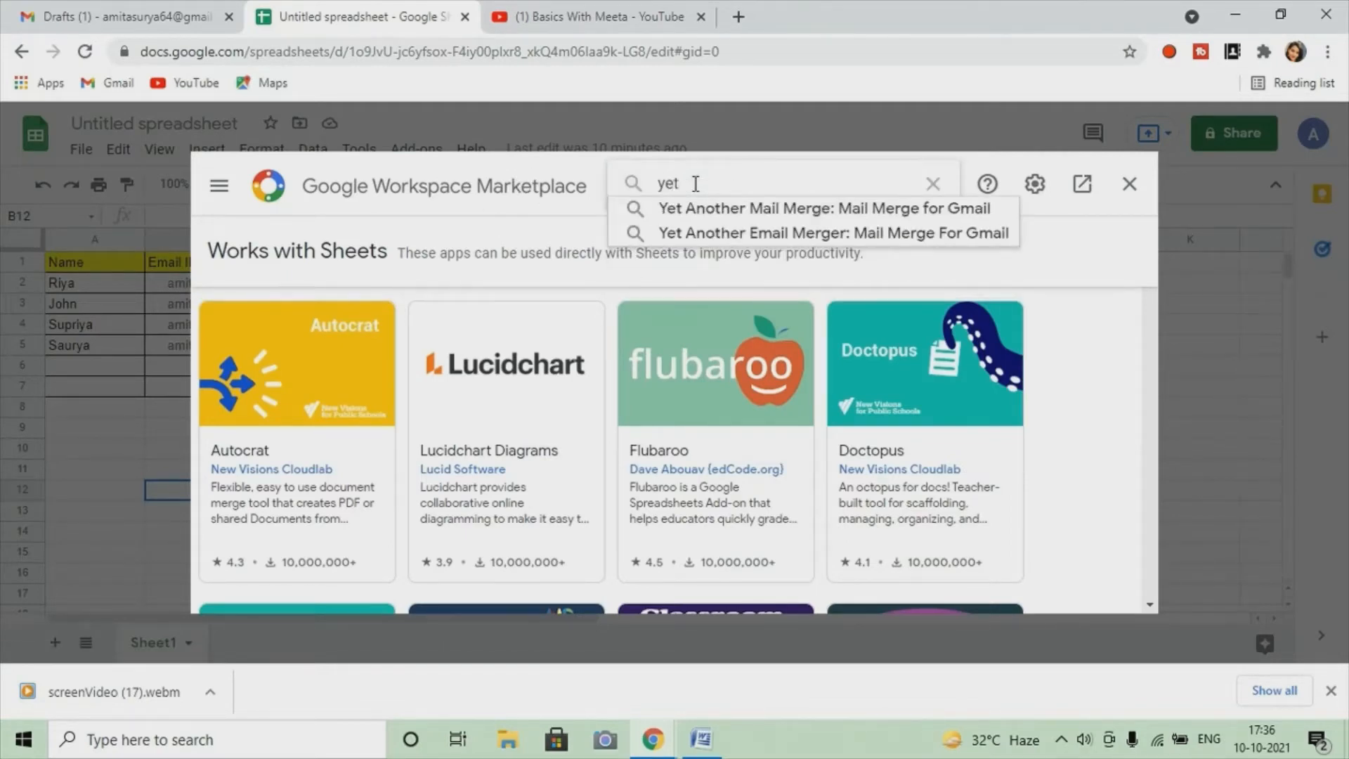
pyautogui.click(749, 210)
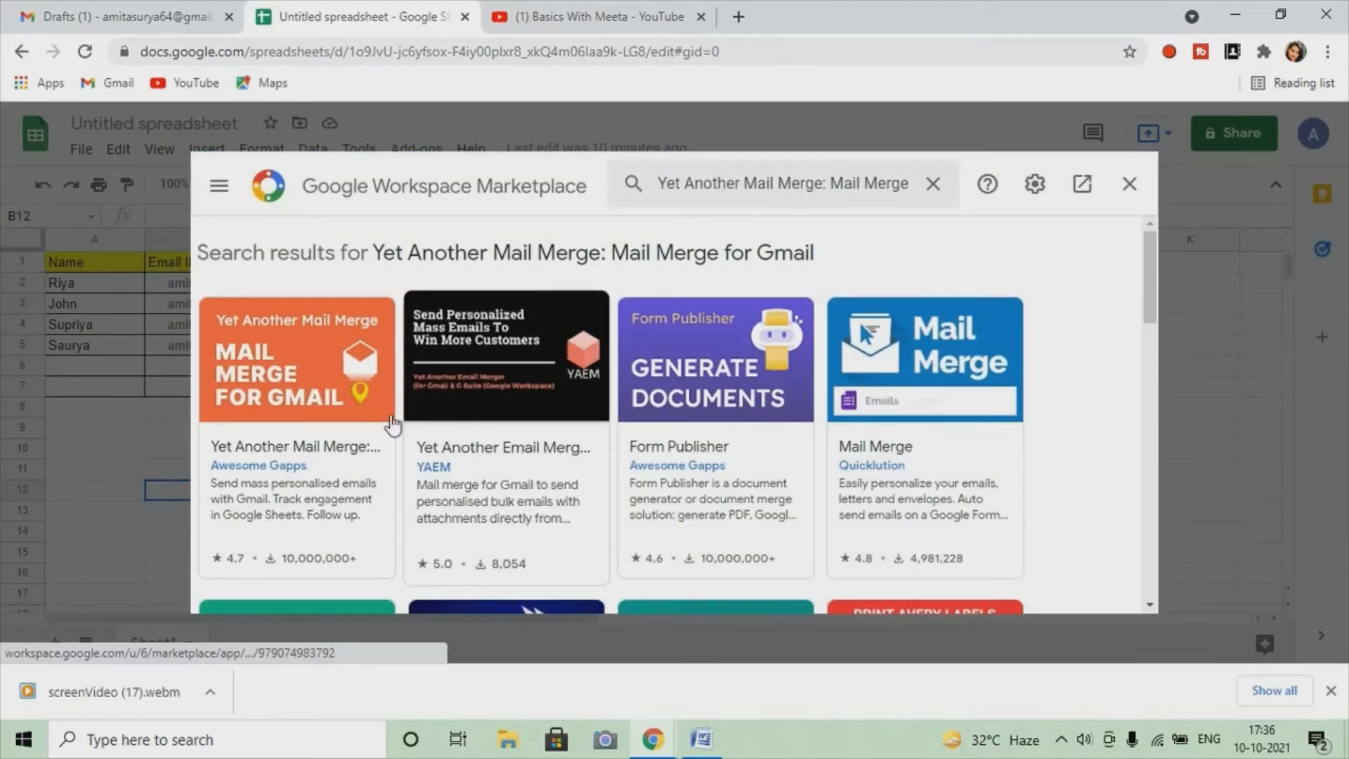
pyautogui.click(327, 391)
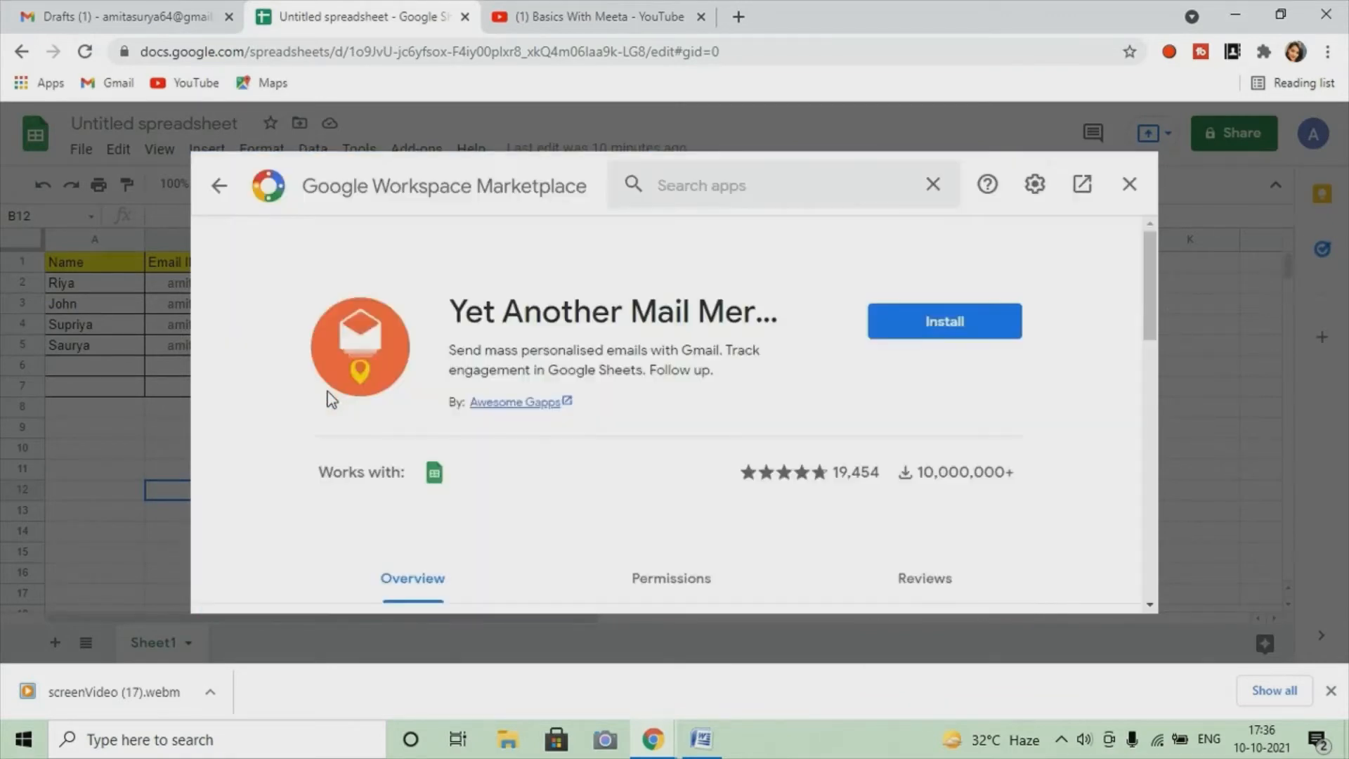
pyautogui.click(966, 332)
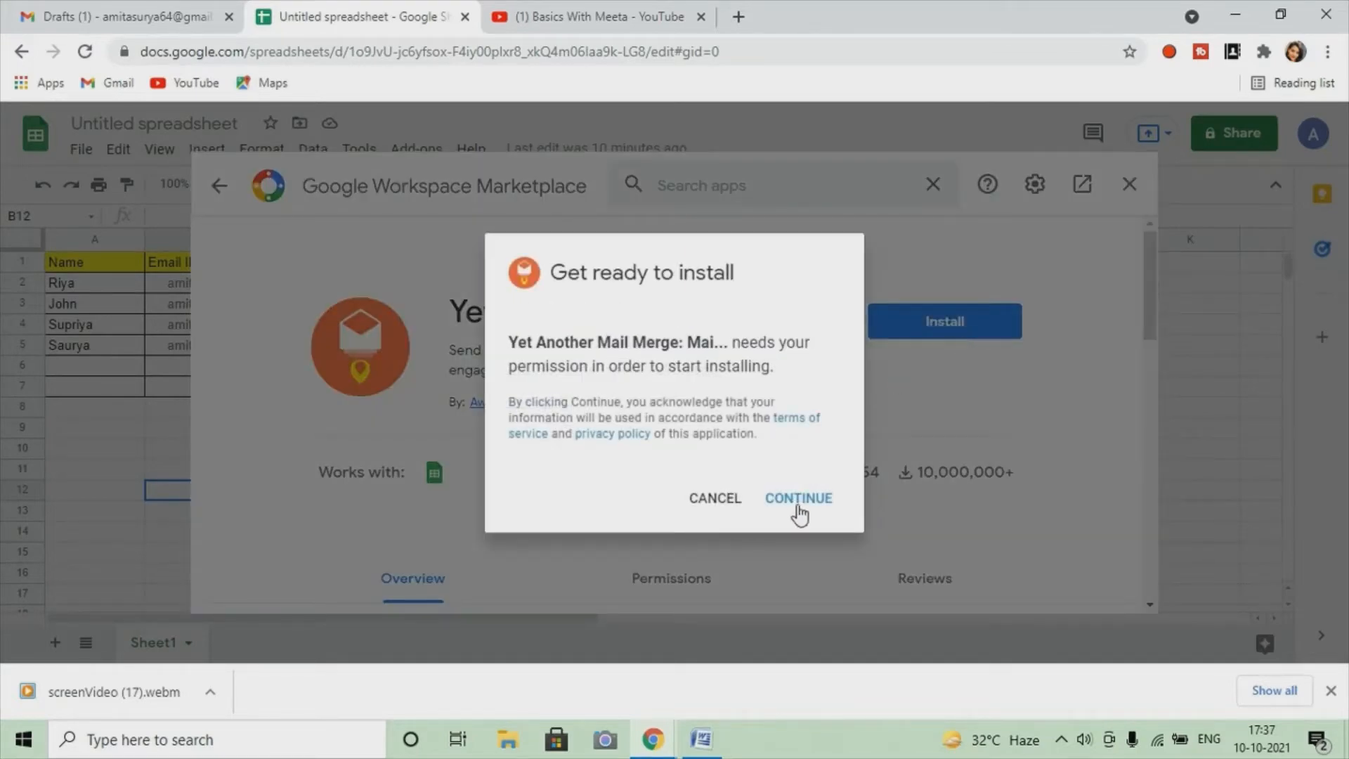
# Continue the installation and sign in with a different Google account's email address
pyautogui.click(799, 499)
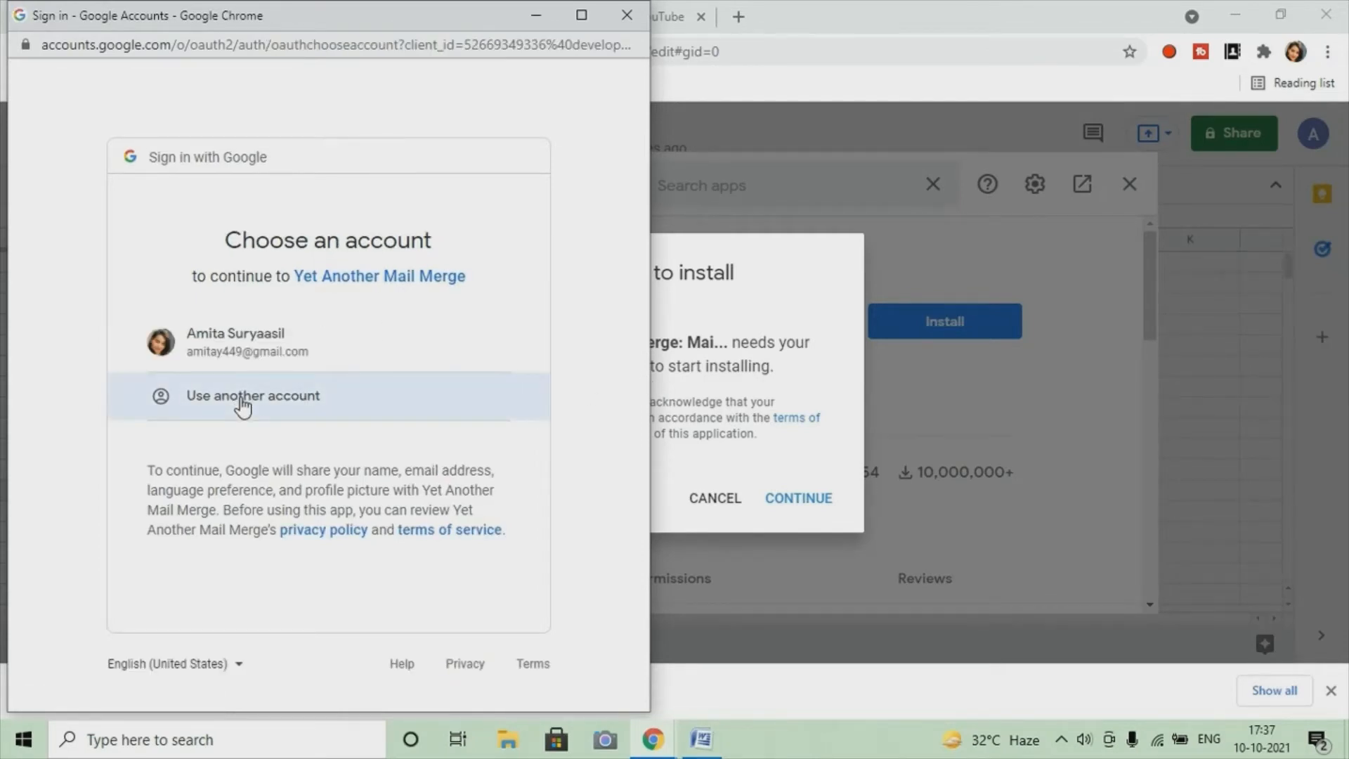
pyautogui.click(242, 397)
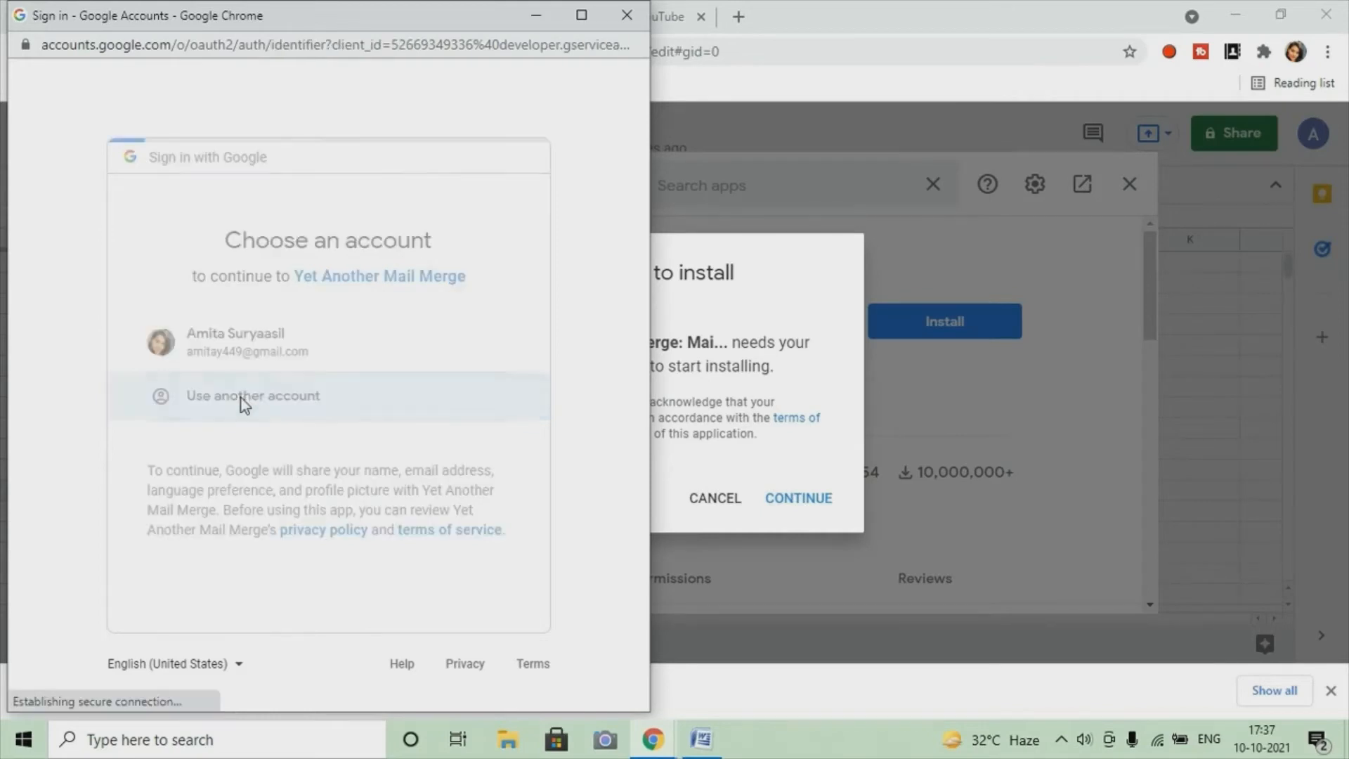
pyautogui.hotkey('ctrl', 'v')
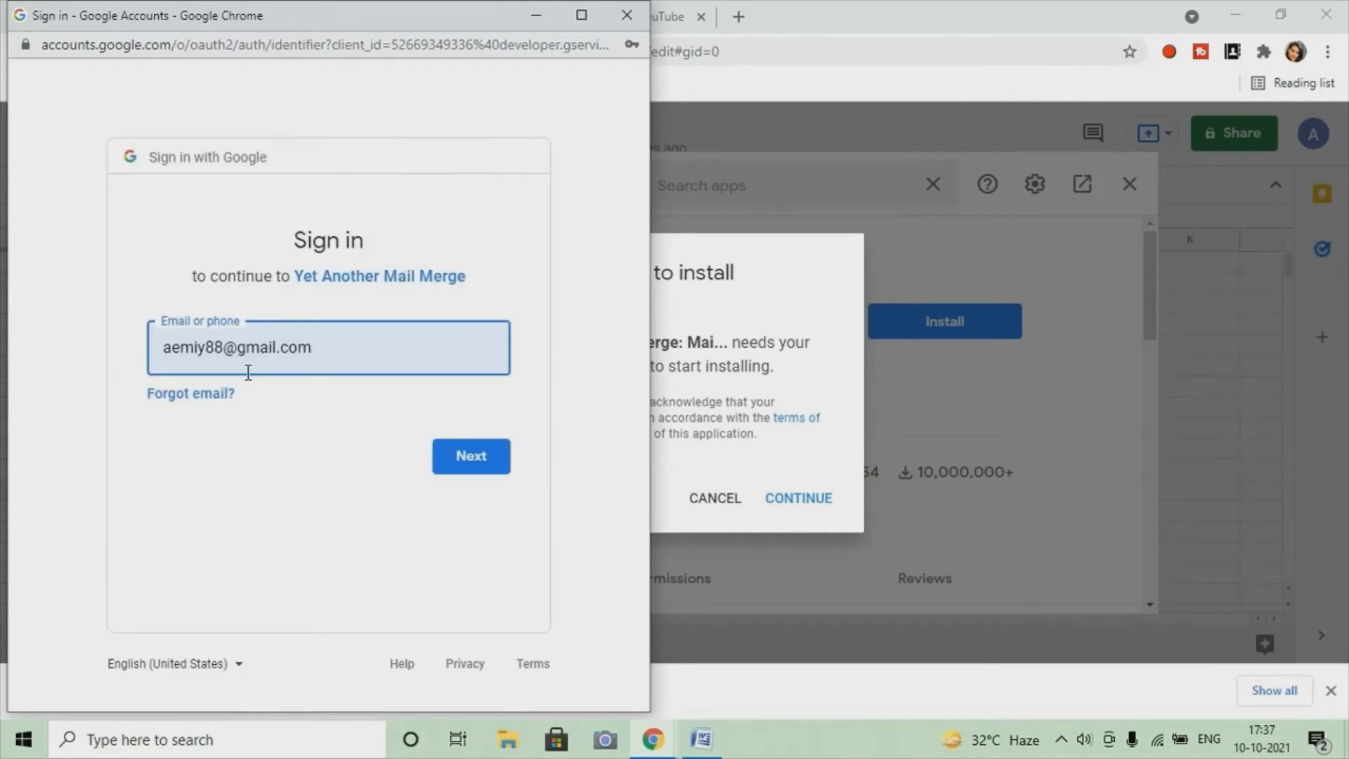
pyautogui.moveTo(338, 359); pyautogui.dragTo(113, 337)
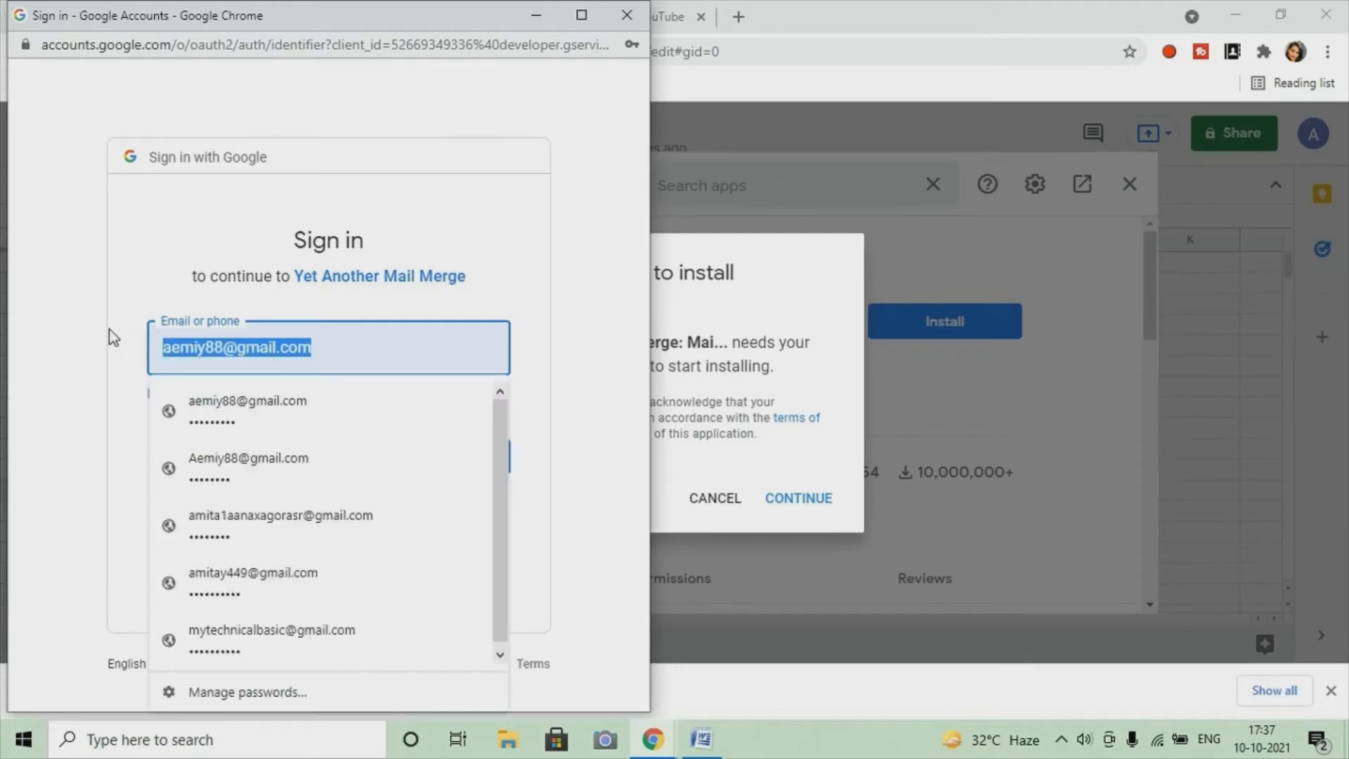
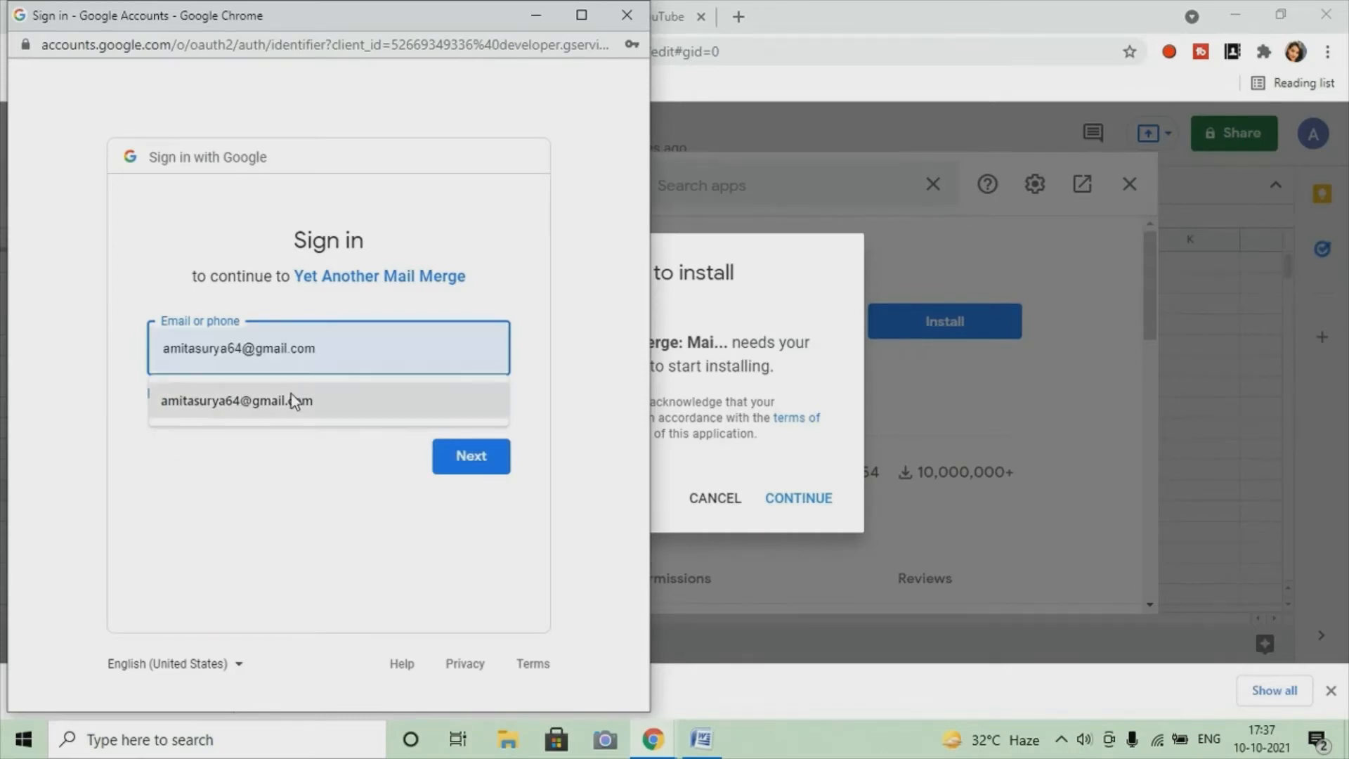
pyautogui.click(292, 394)
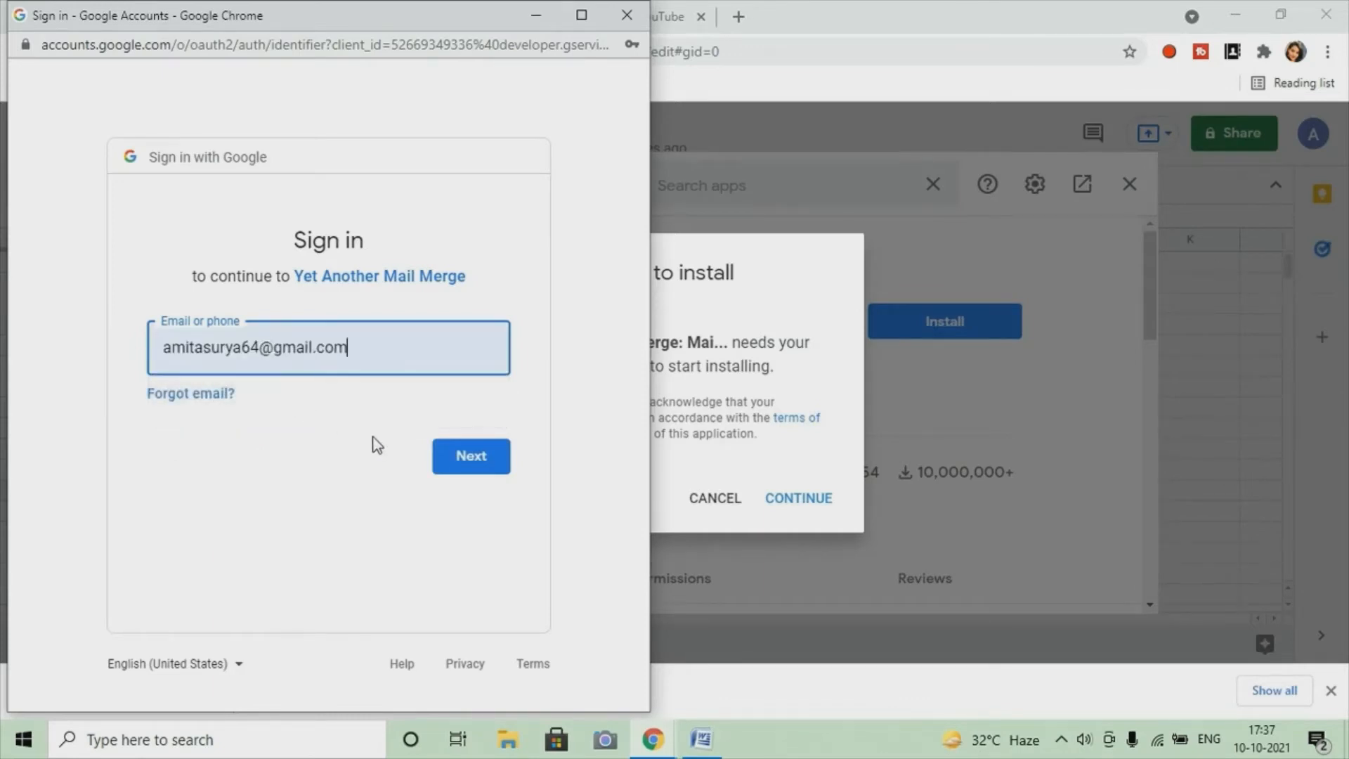
pyautogui.click(450, 460)
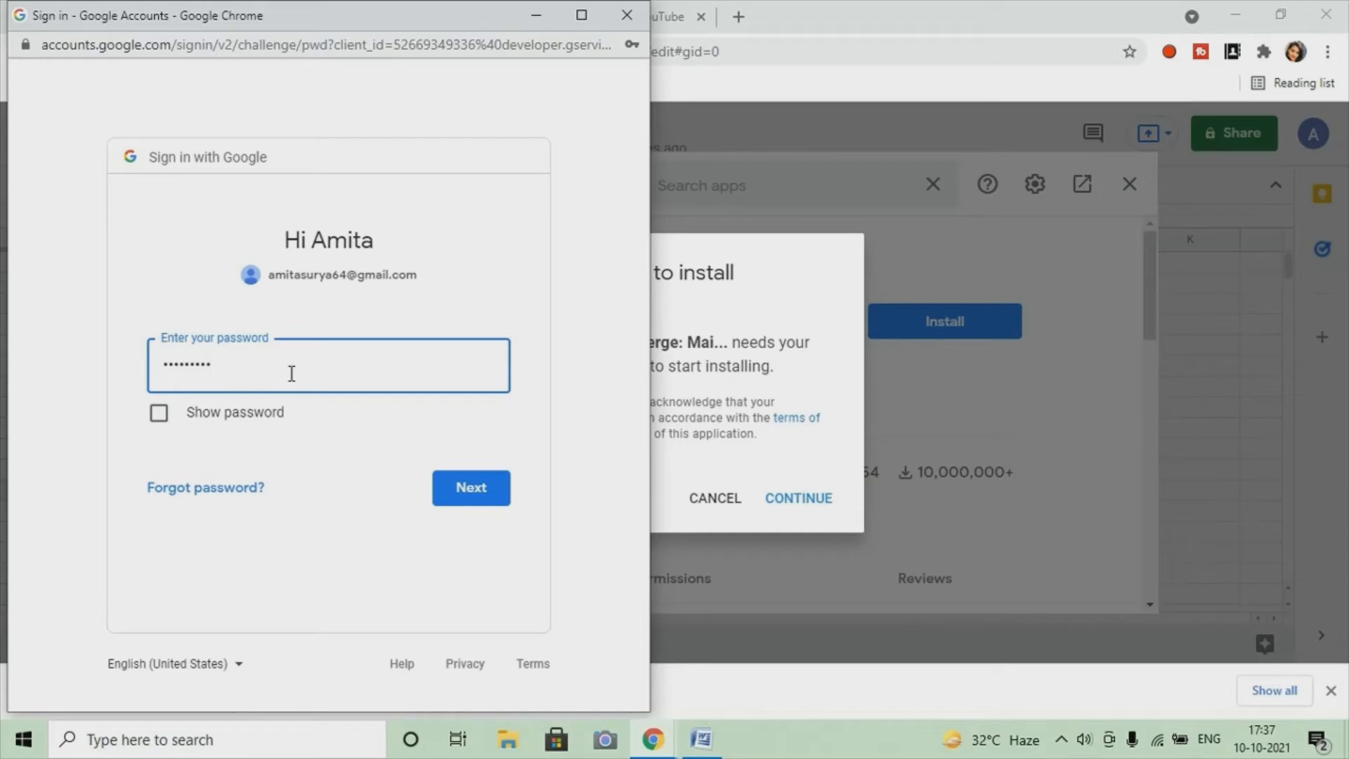
# Enter the account password
pyautogui.press('BackSpace')
pyautogui.press('BackSpace')
pyautogui.press('BackSpace')
pyautogui.press('BackSpace')
pyautogui.press('BackSpace')
pyautogui.press('BackSpace')
pyautogui.press('BackSpace')
pyautogui.press('BackSpace')
pyautogui.press('BackSpace')
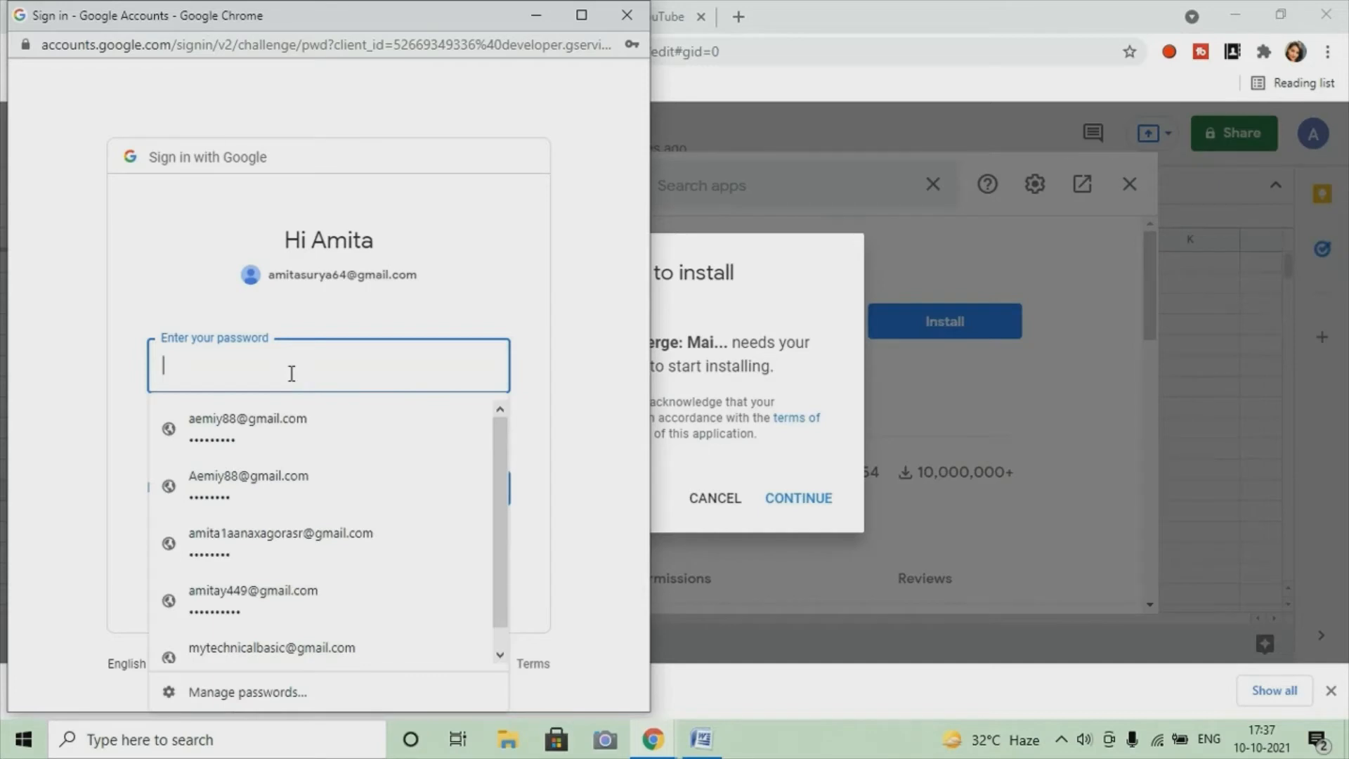
pyautogui.write('•••')
pyautogui.write('•••')
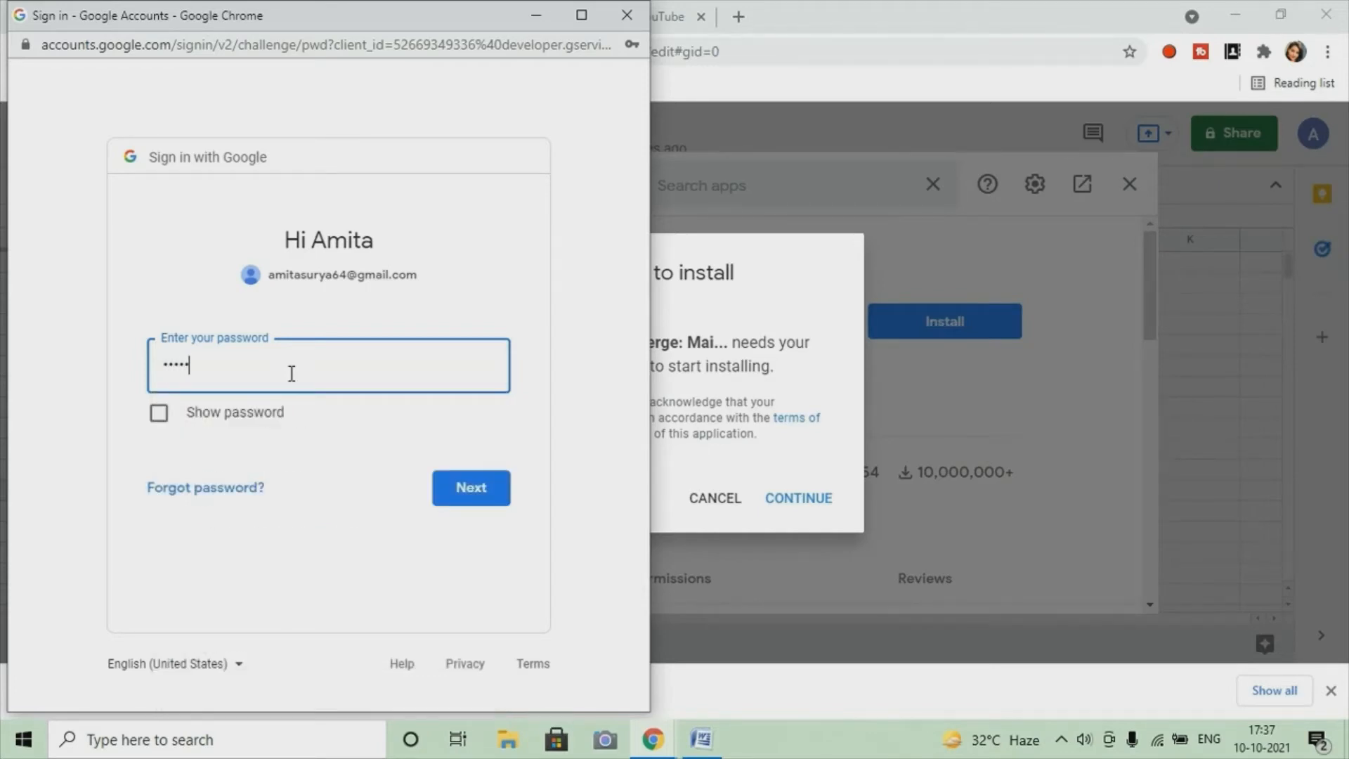
pyautogui.write('••••')
# Submit the password and allow Yet Another Mail Merge access to the account
pyautogui.click(456, 478)
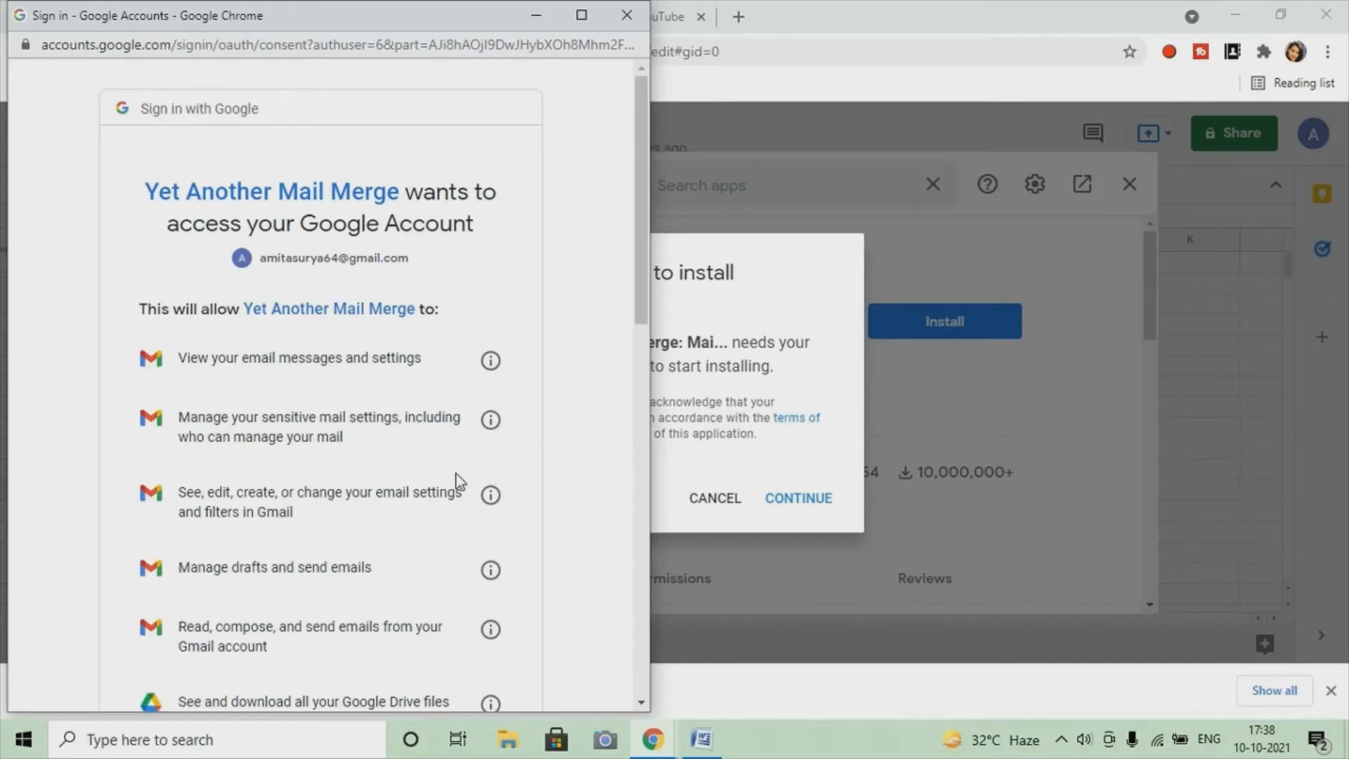
pyautogui.scroll(-12, 404, 344)
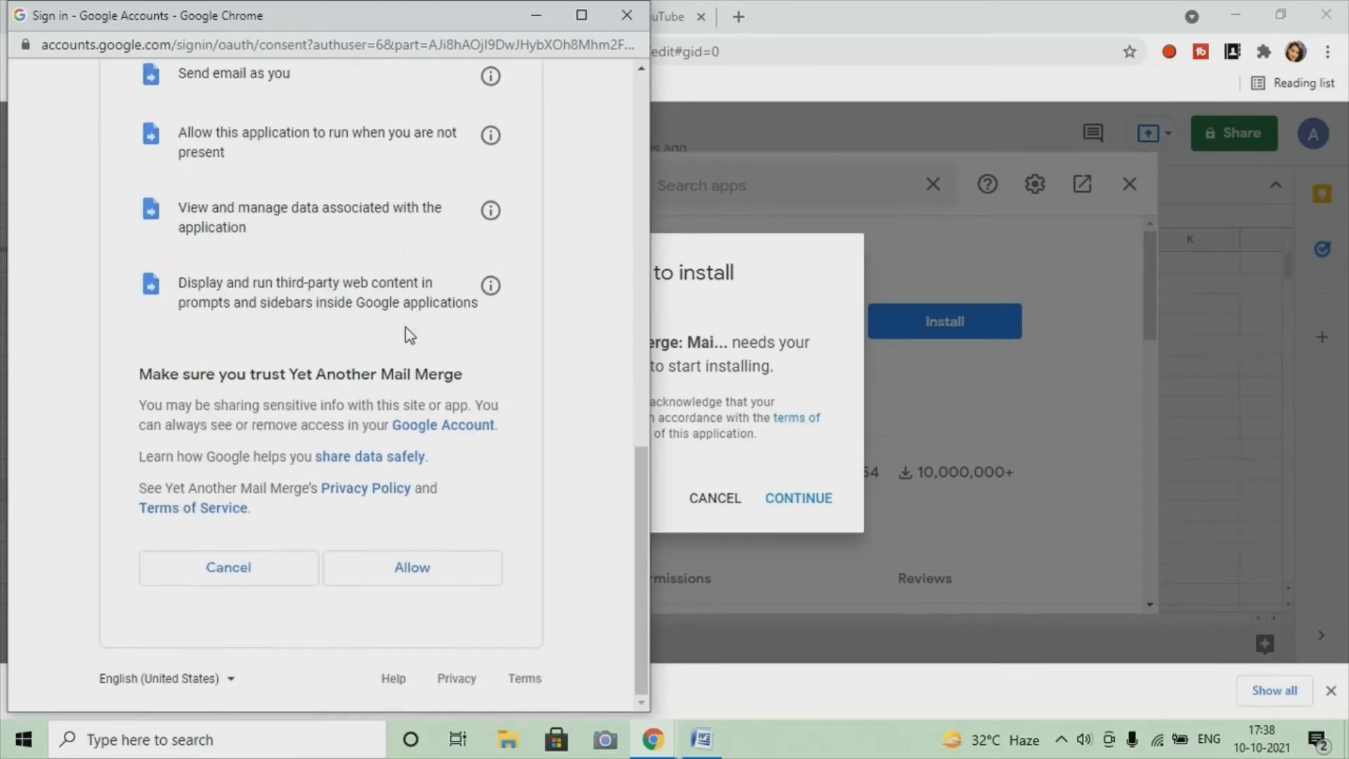
pyautogui.click(395, 578)
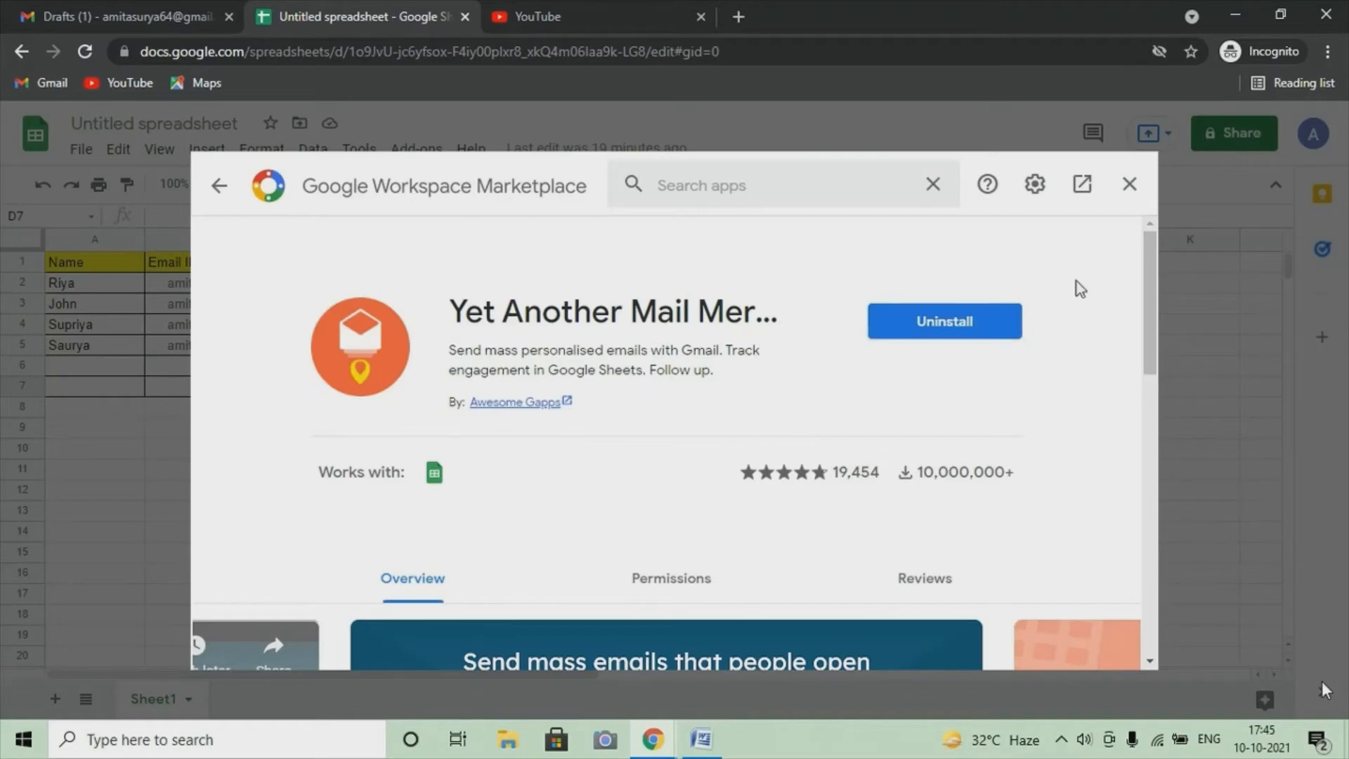
# Close the Marketplace and launch Yet Another Mail Merge's Start Mail Merge from Add-ons
pyautogui.click(1129, 183)
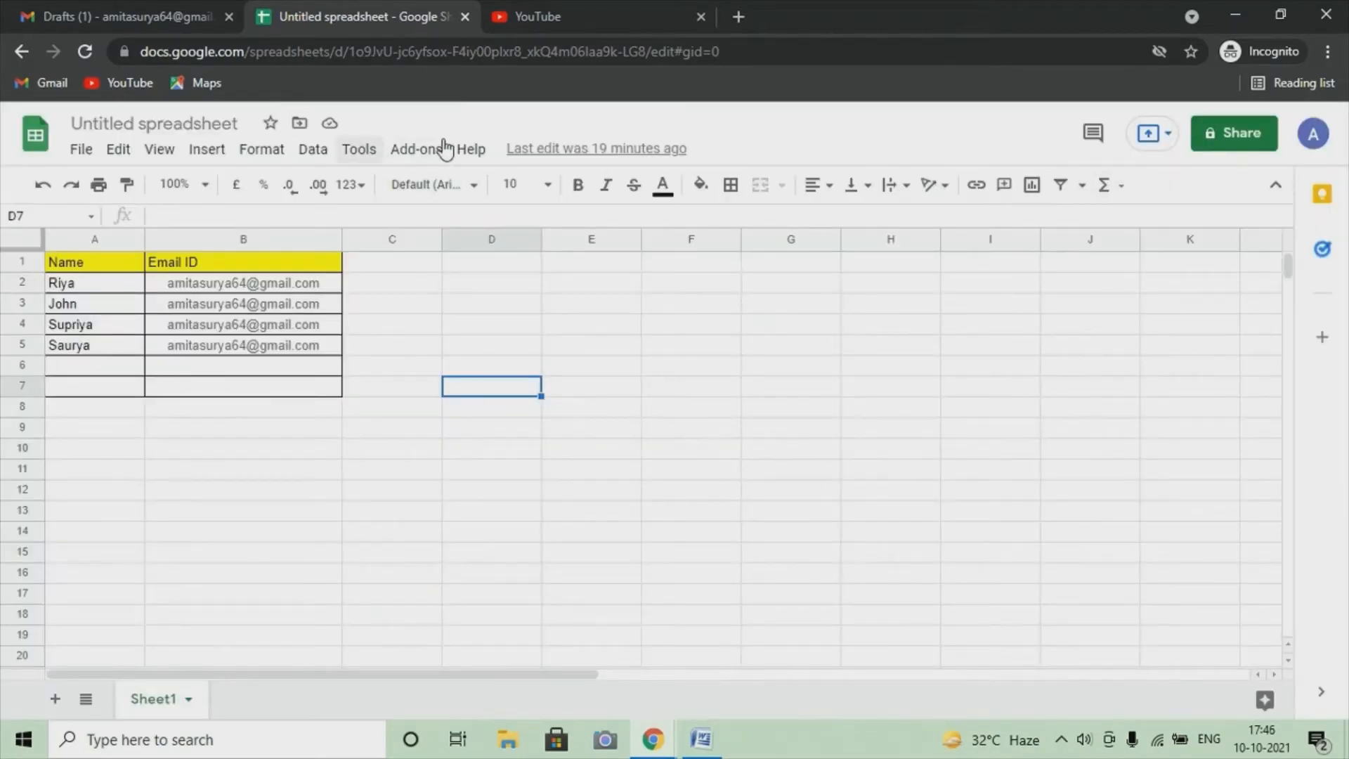
pyautogui.click(419, 148)
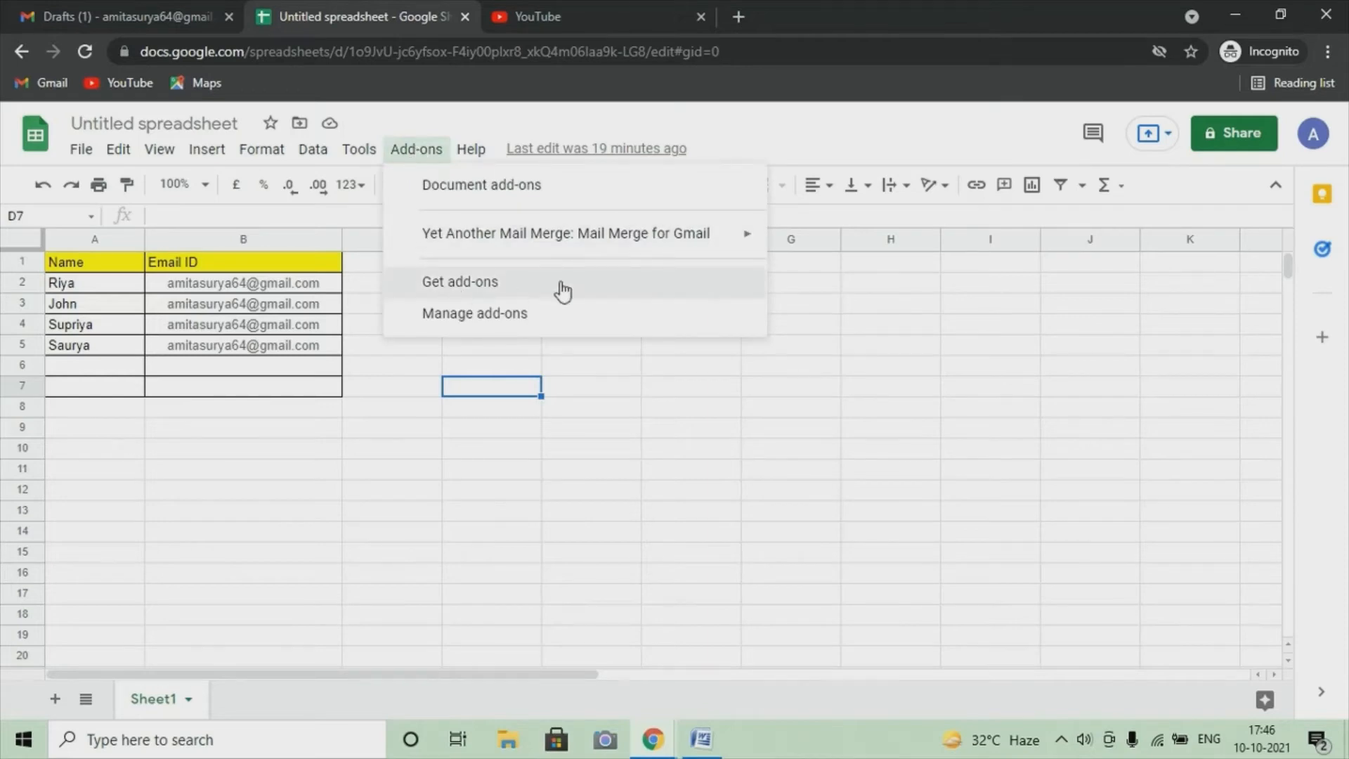
pyautogui.moveTo(576, 253)
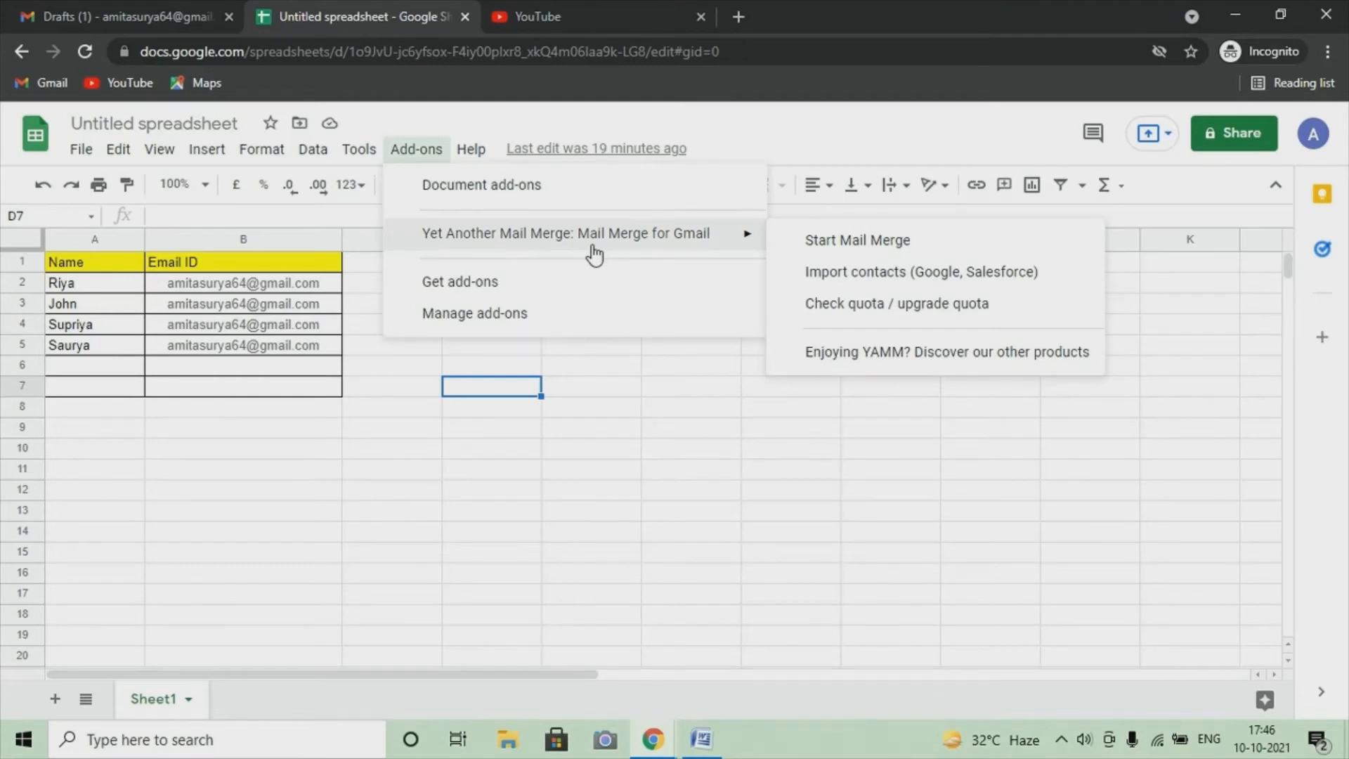
pyautogui.click(891, 251)
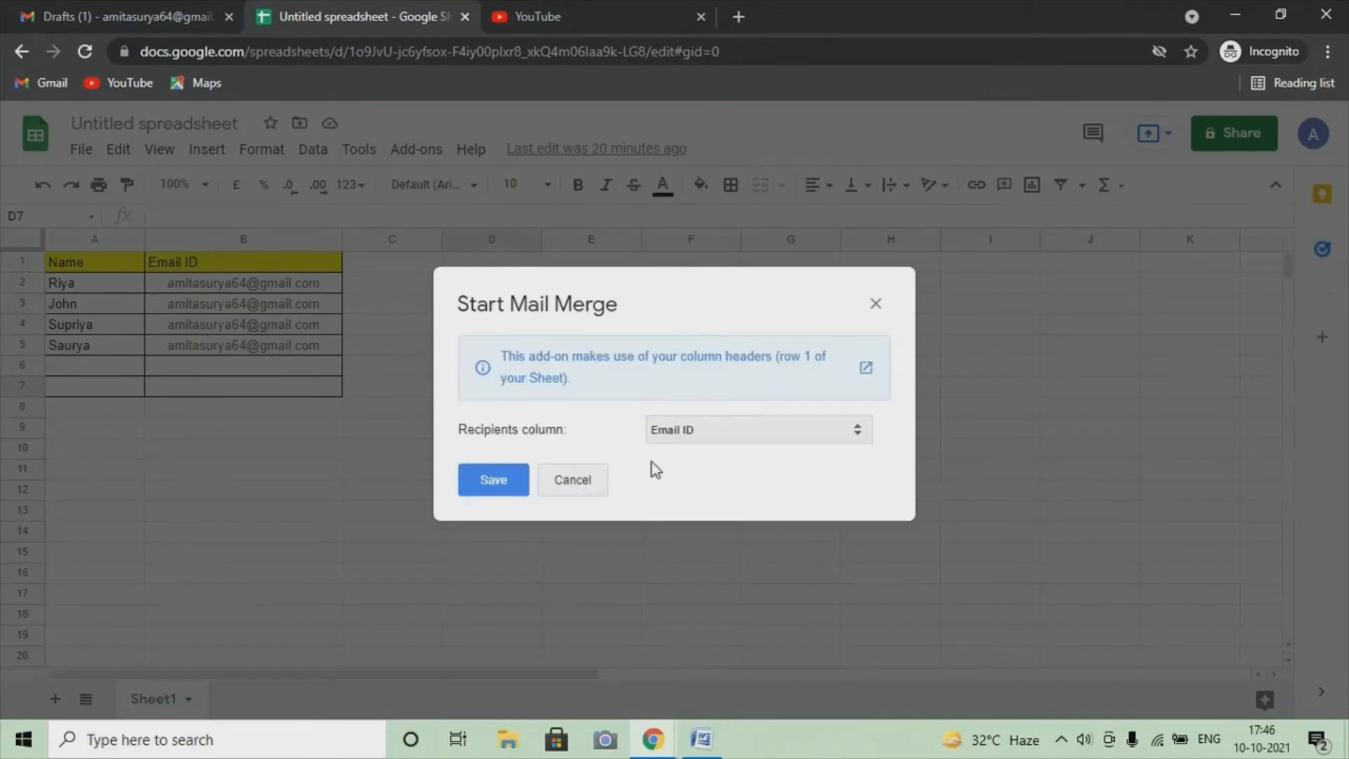
# Choose Email ID as the recipients column and save it
pyautogui.click(805, 445)
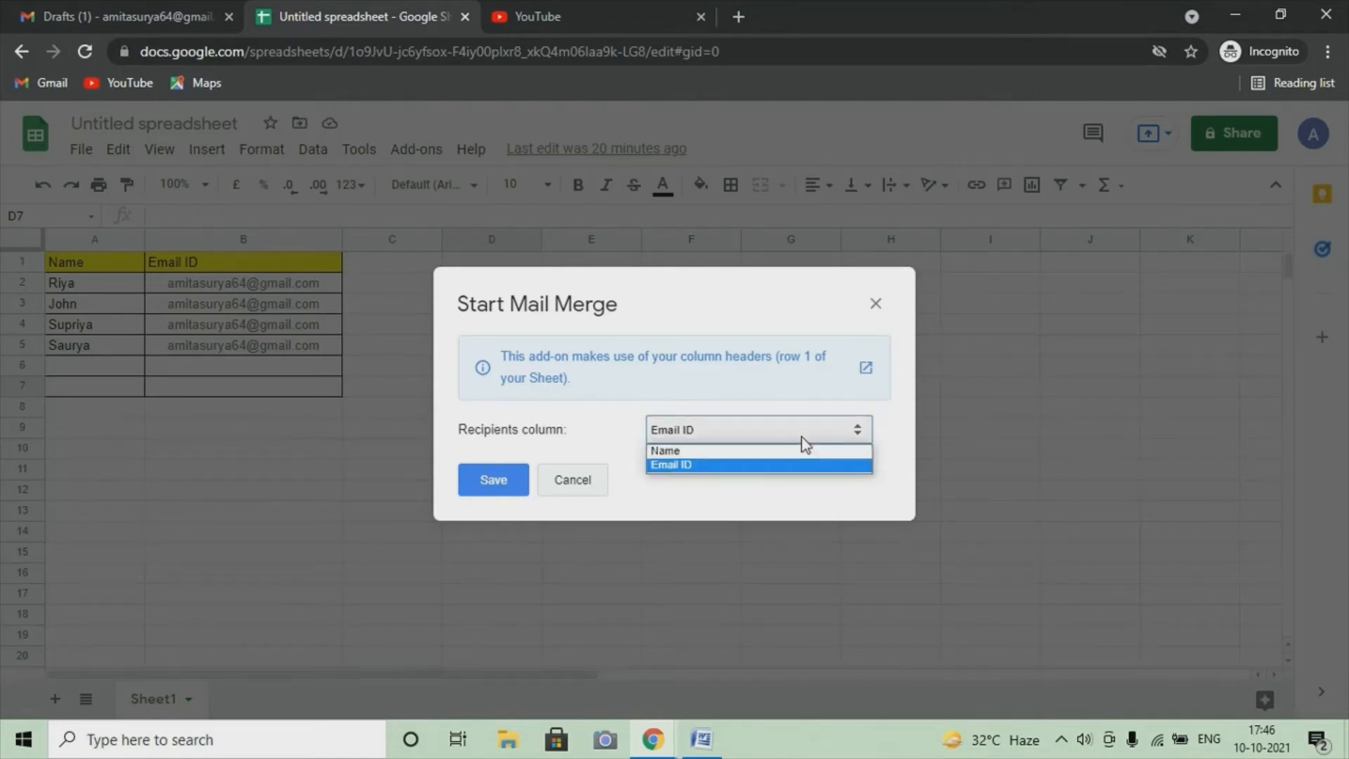
pyautogui.click(695, 469)
pyautogui.click(495, 488)
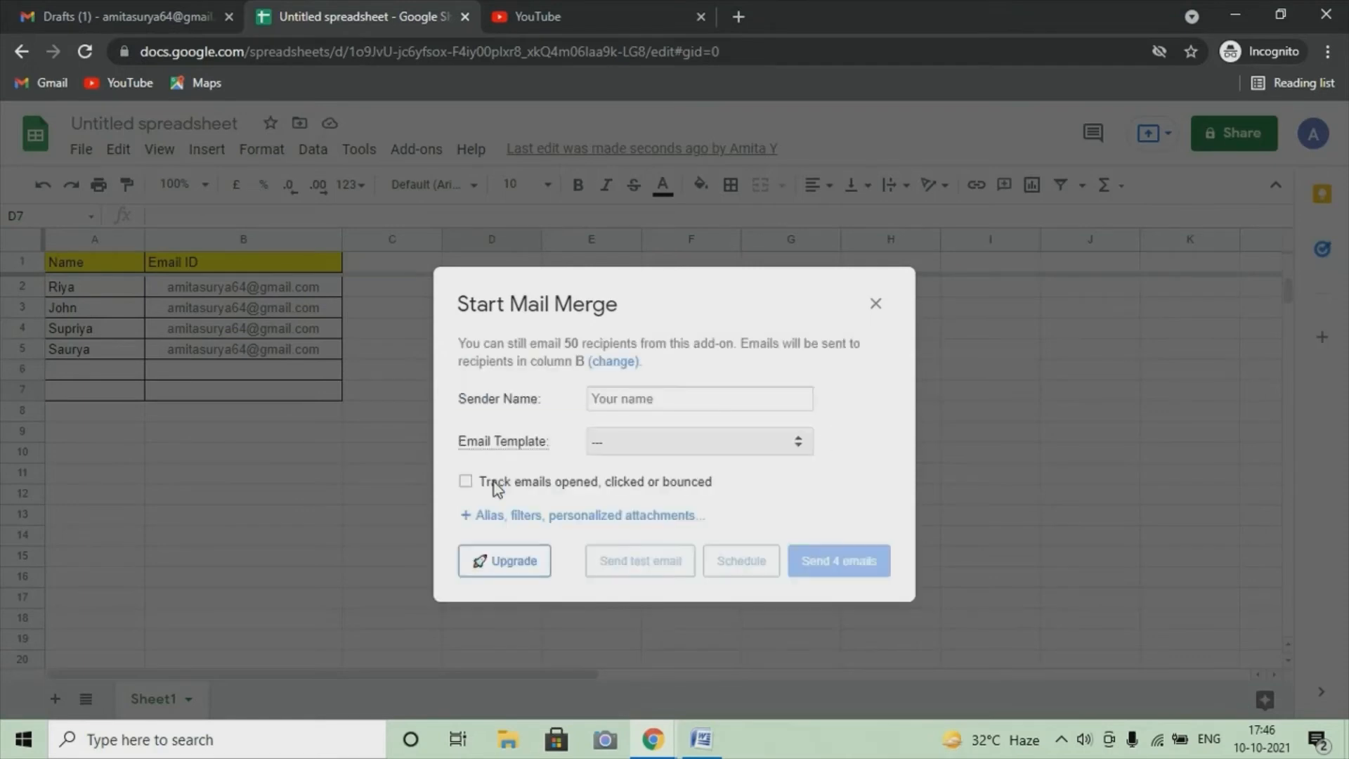
# Enter the sender name and choose the Test Mail Merge draft as the email template
pyautogui.click(677, 404)
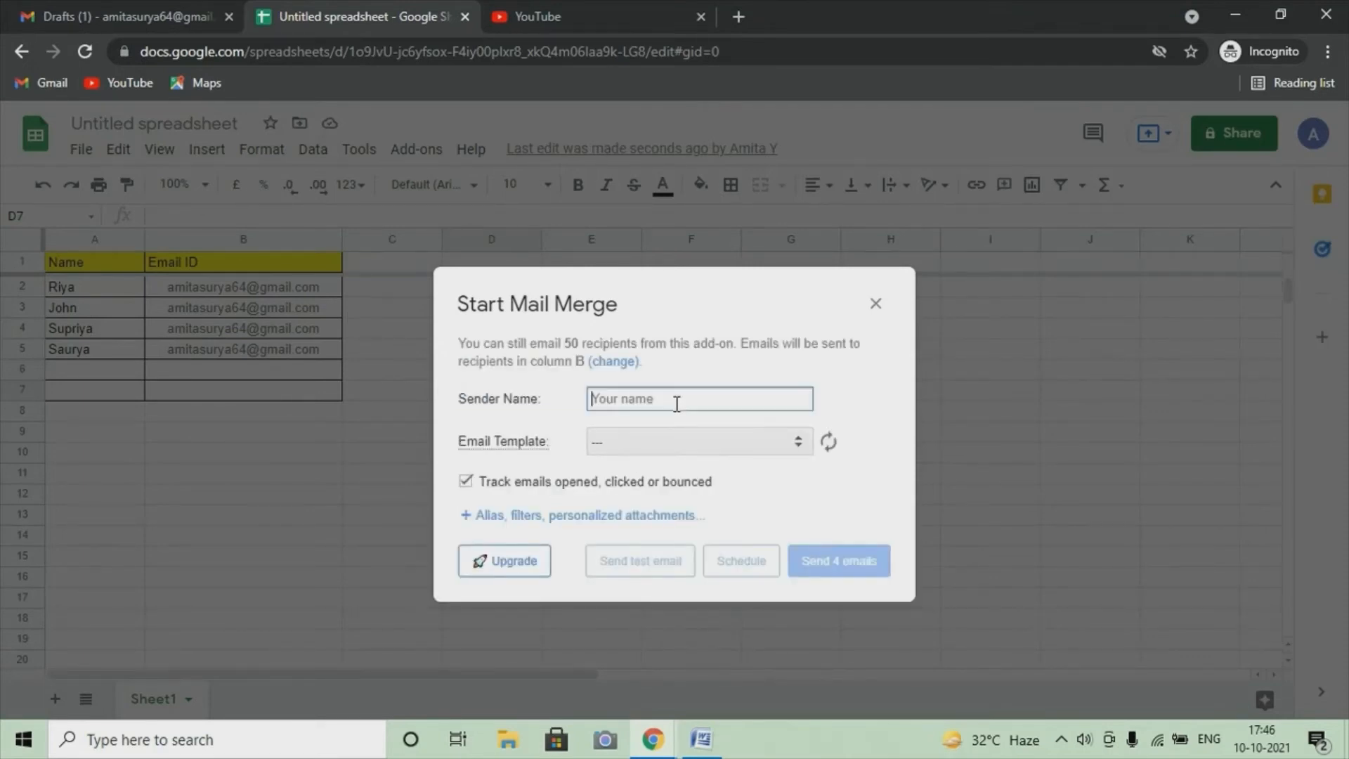
pyautogui.write('Basics With Mreta')
pyautogui.click(689, 449)
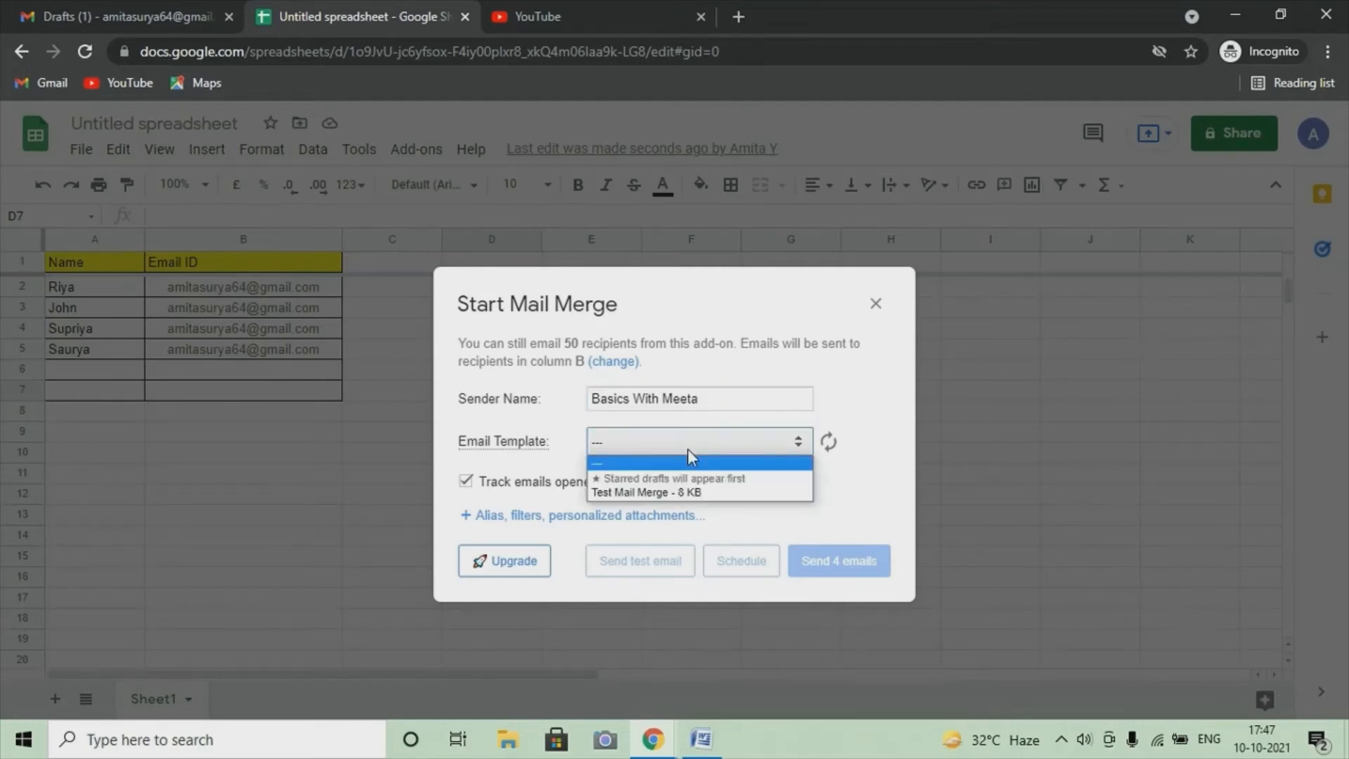
pyautogui.click(633, 493)
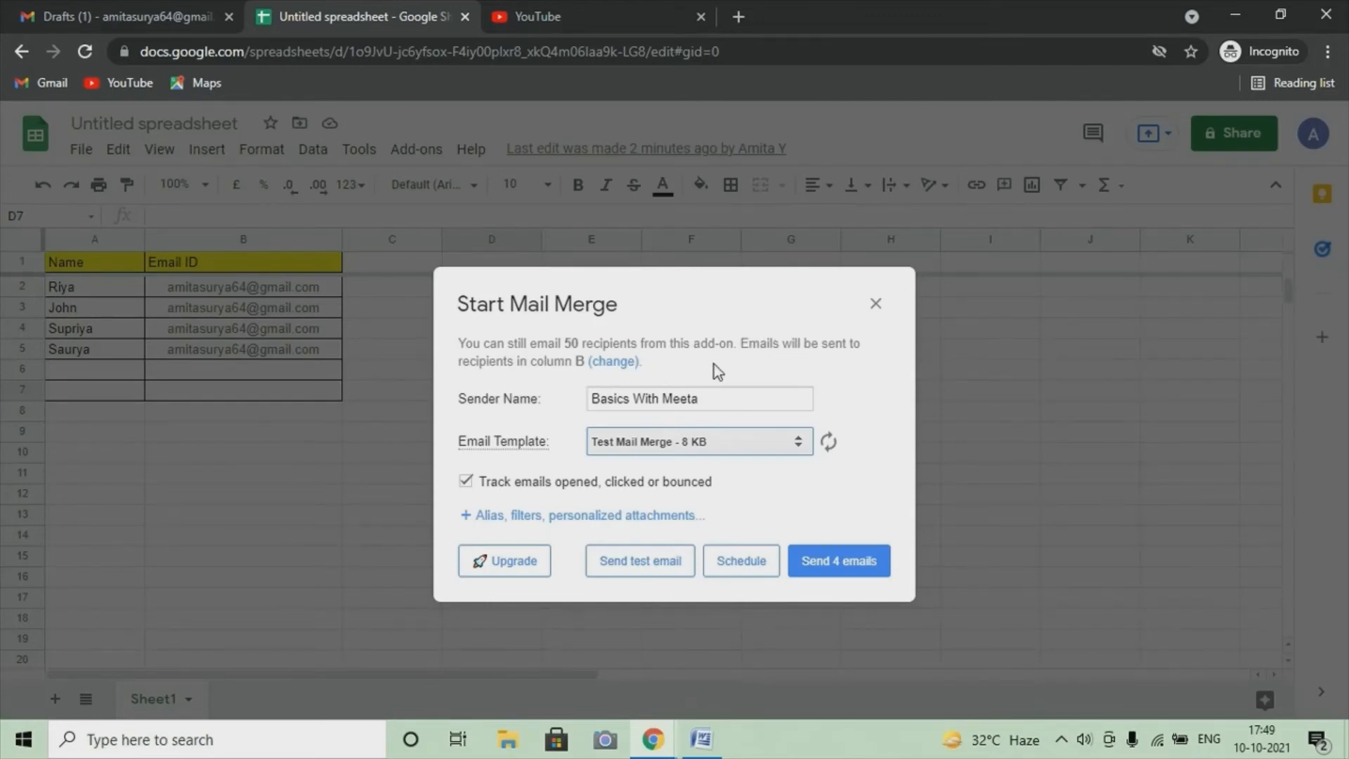
# Send the 4 personalised emails and close the all-sent confirmation
pyautogui.click(827, 572)
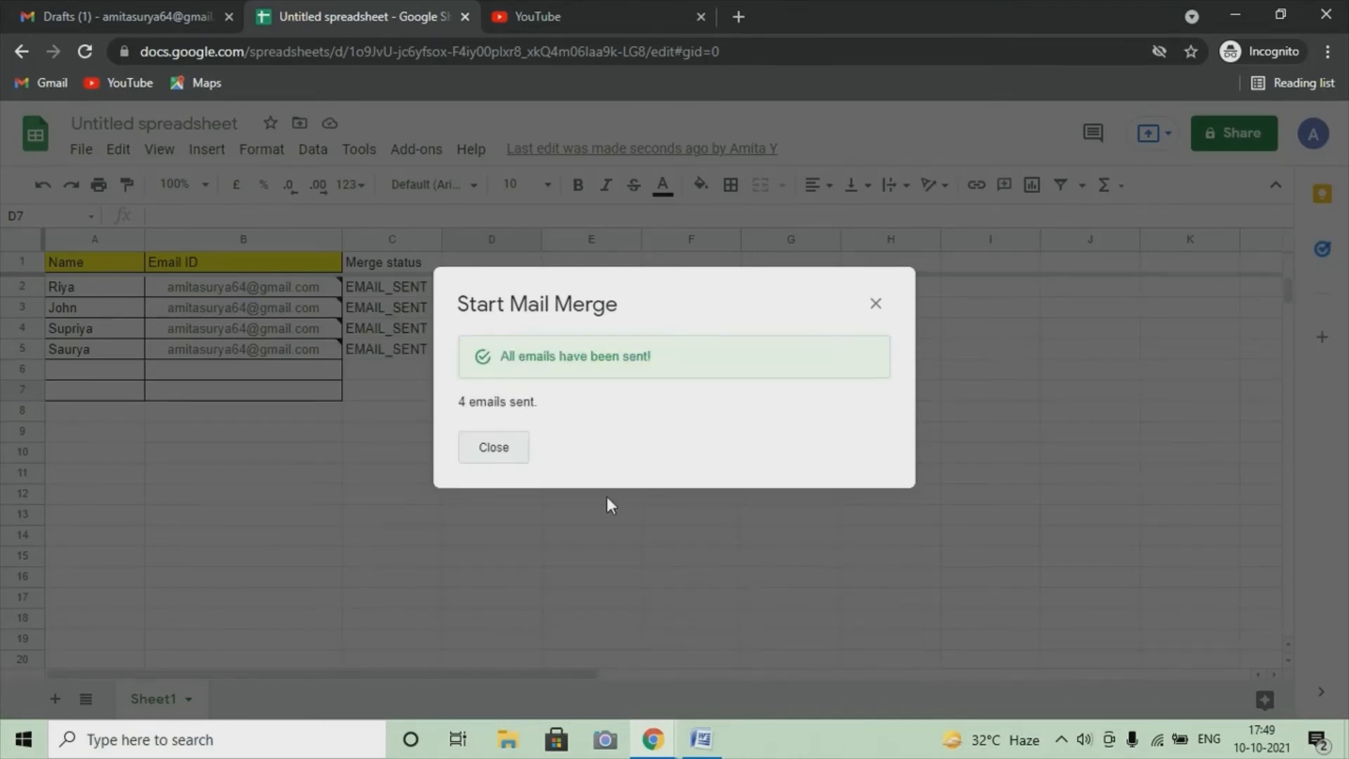
pyautogui.click(493, 449)
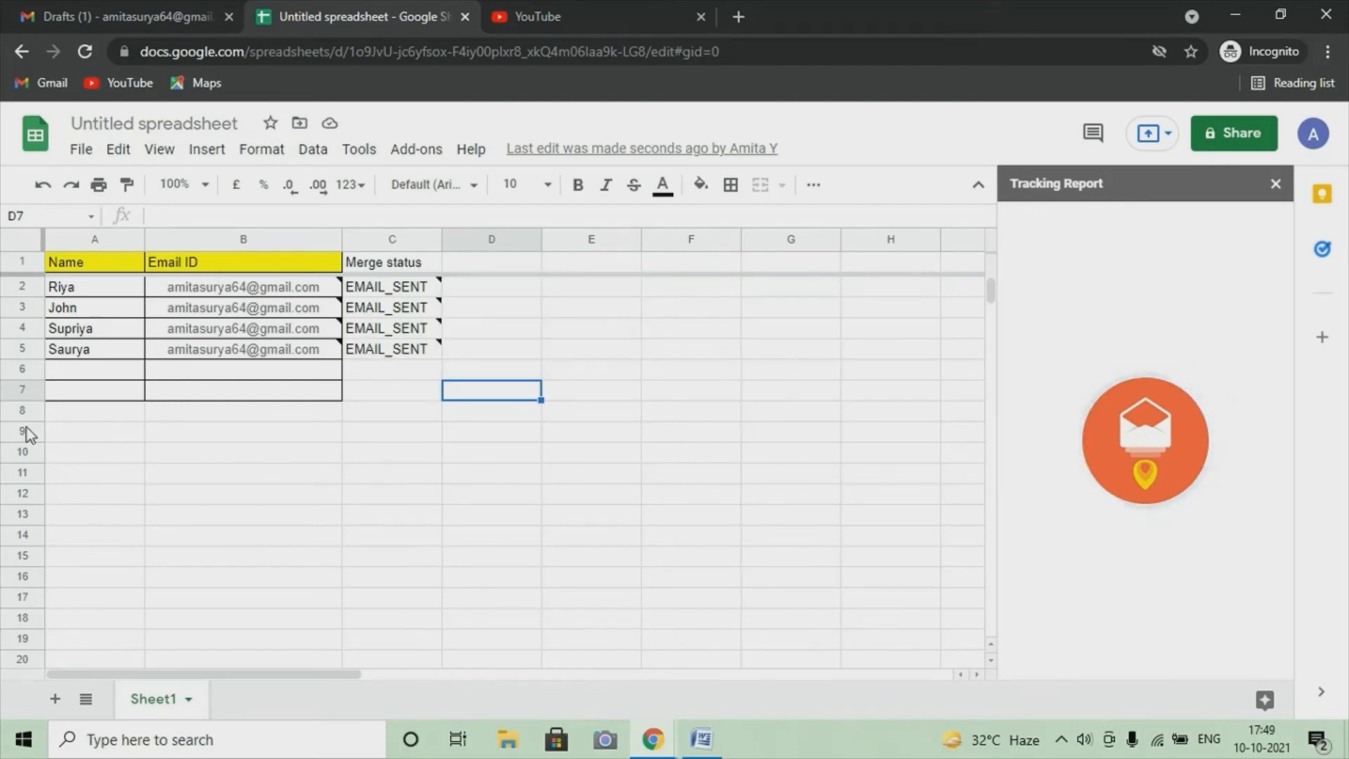
# Bring Gmail to the front to see the new 'YAMM - Test Mail Merge' label with 4 messages
pyautogui.click(91, 10)
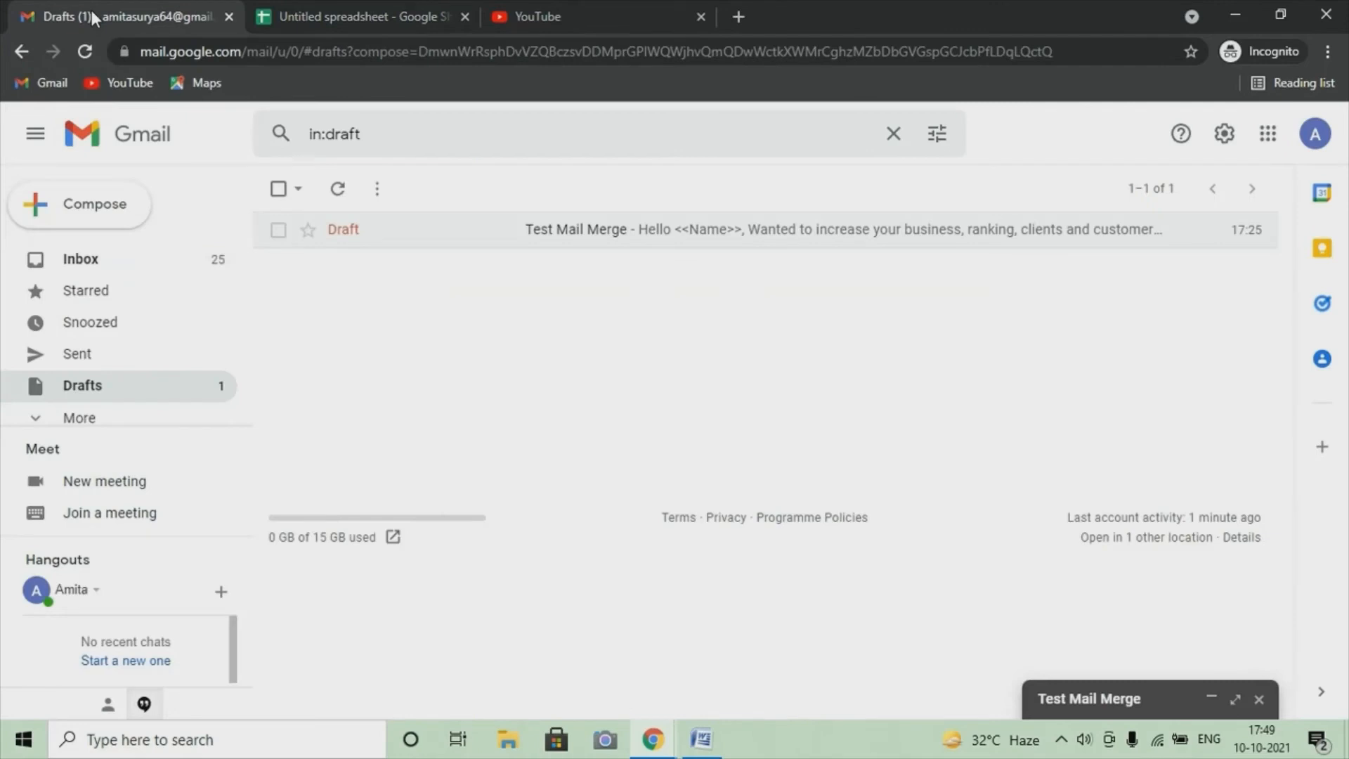
# Open a sent Test Mail Merge email and check that it greets the recipient by name, not <<Name>>
pyautogui.click(83, 361)
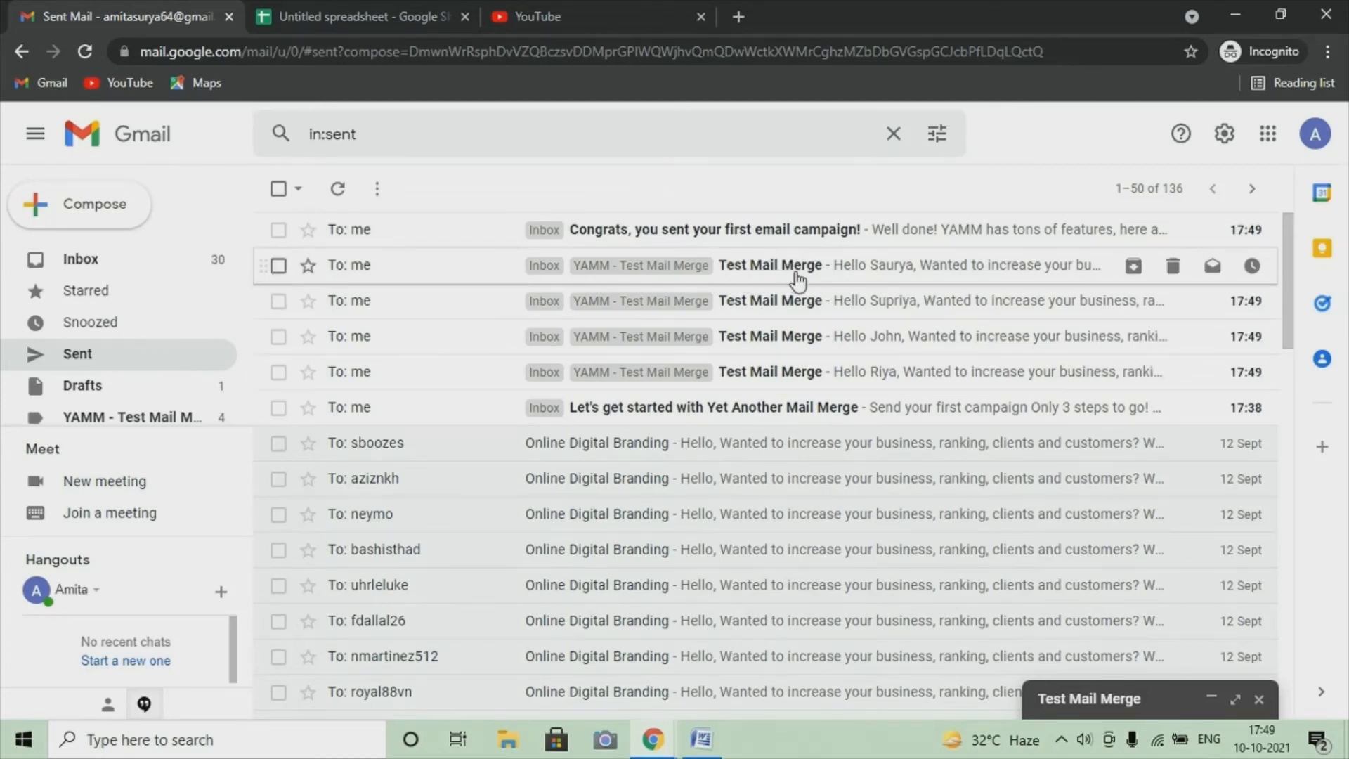
pyautogui.click(762, 267)
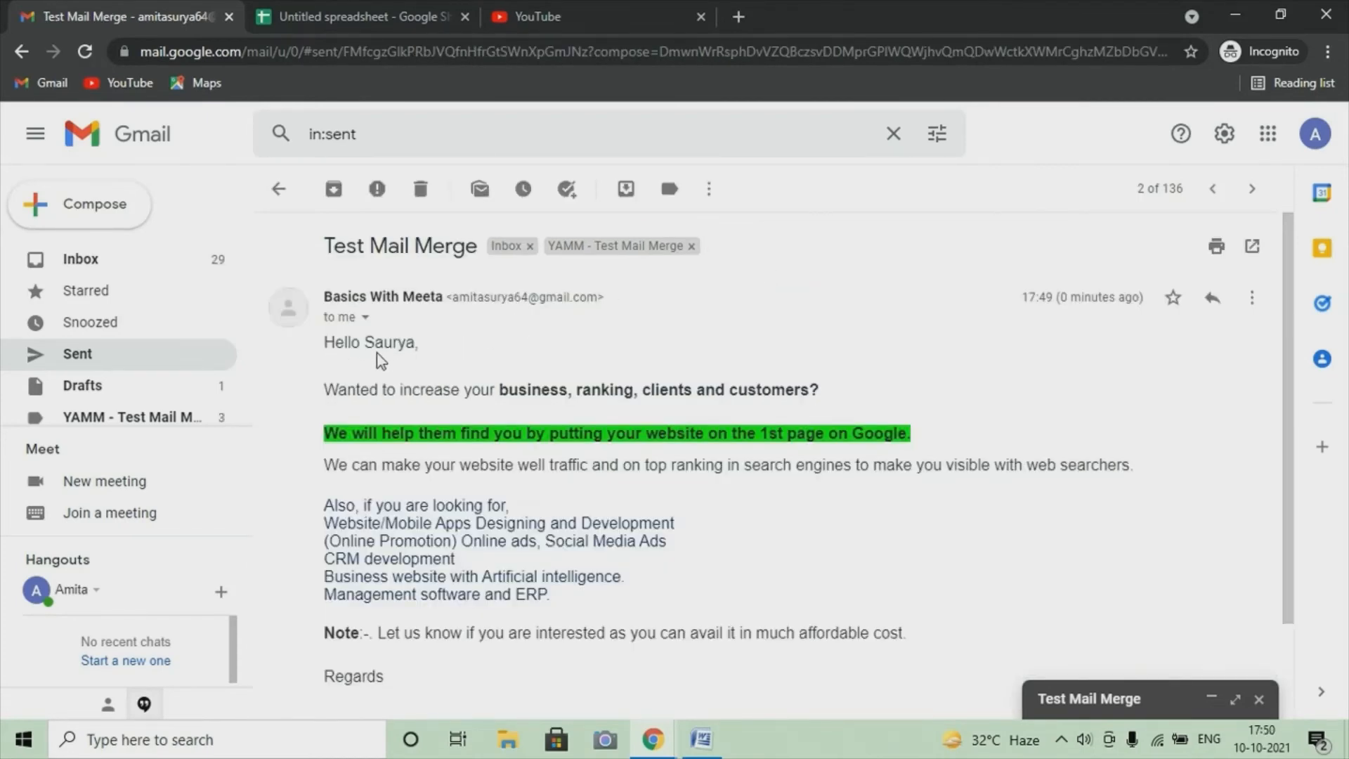
pyautogui.scroll(-4, 541, 368)
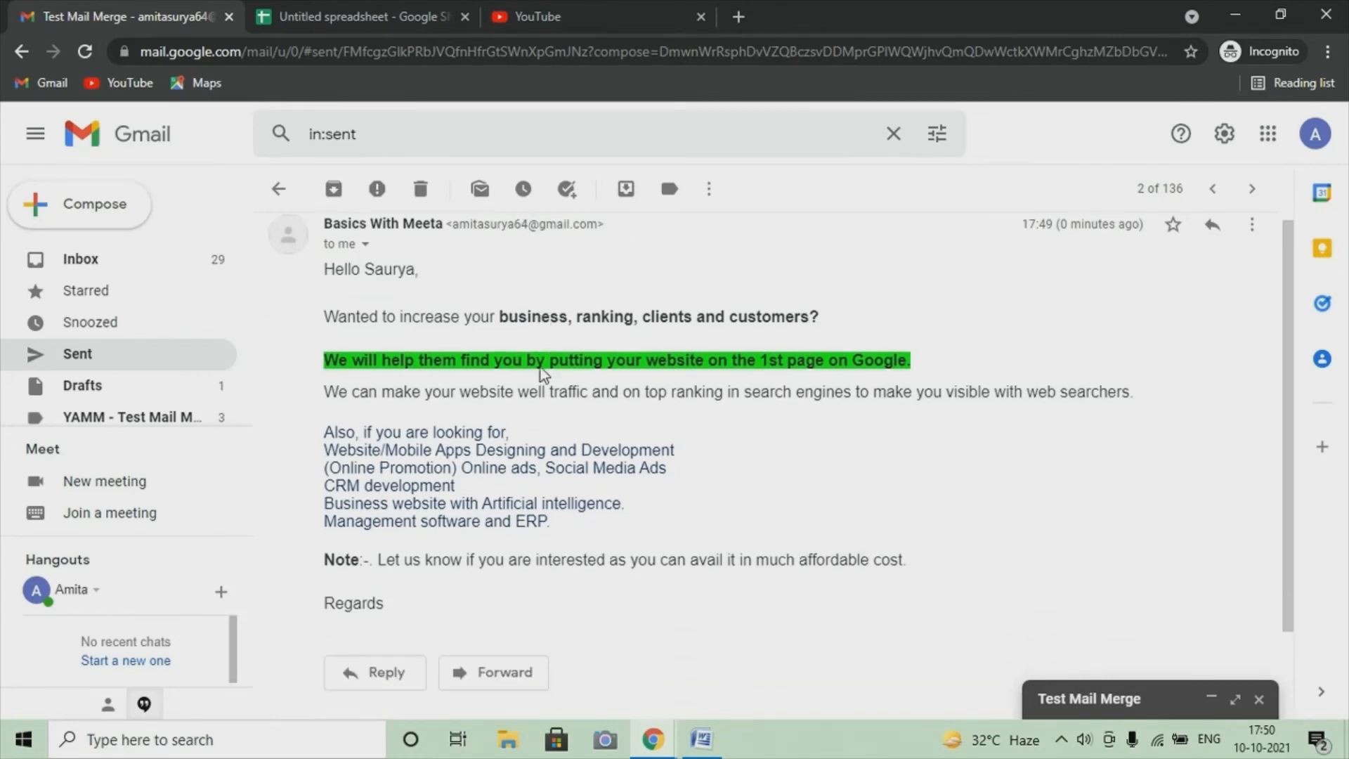
pyautogui.scroll(4, 485, 376)
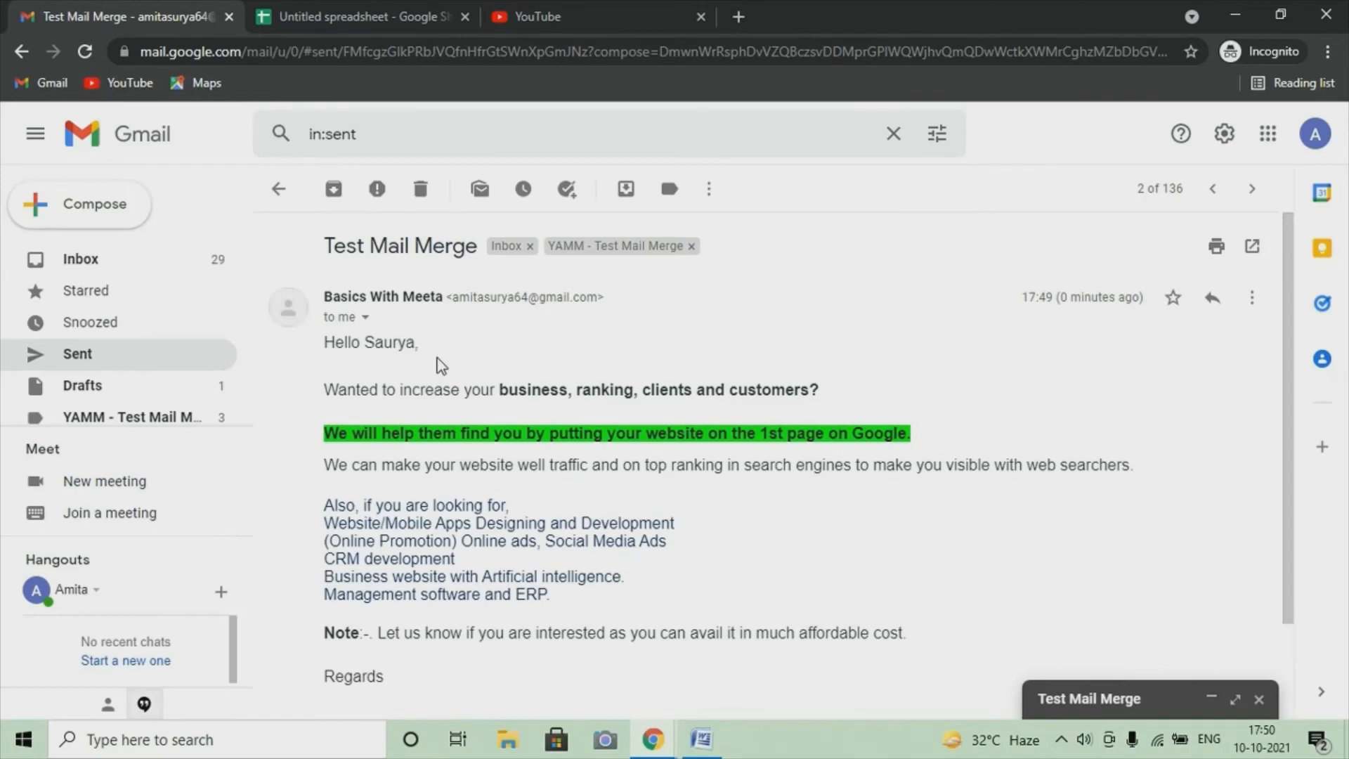
pyautogui.scroll(-3, 441, 364)
pyautogui.scroll(1, 450, 562)
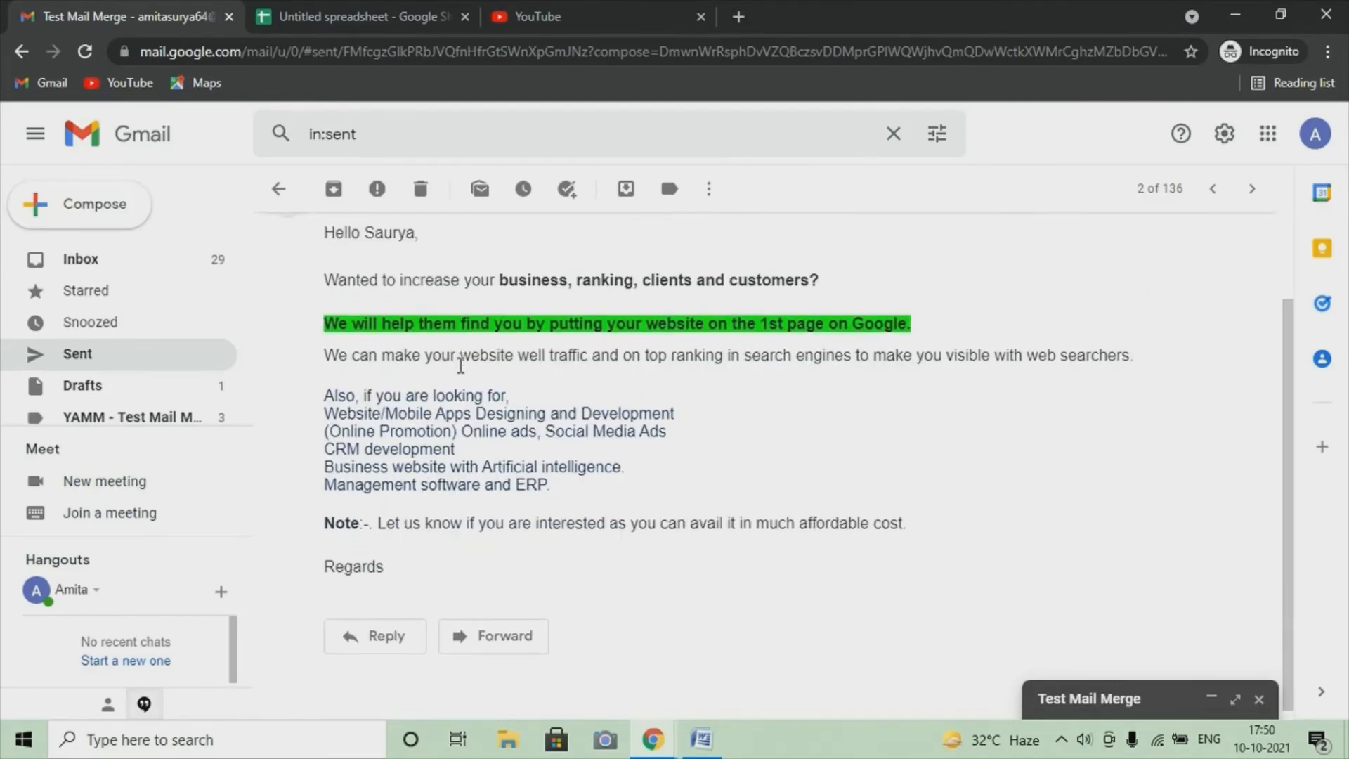
pyautogui.scroll(2, 462, 440)
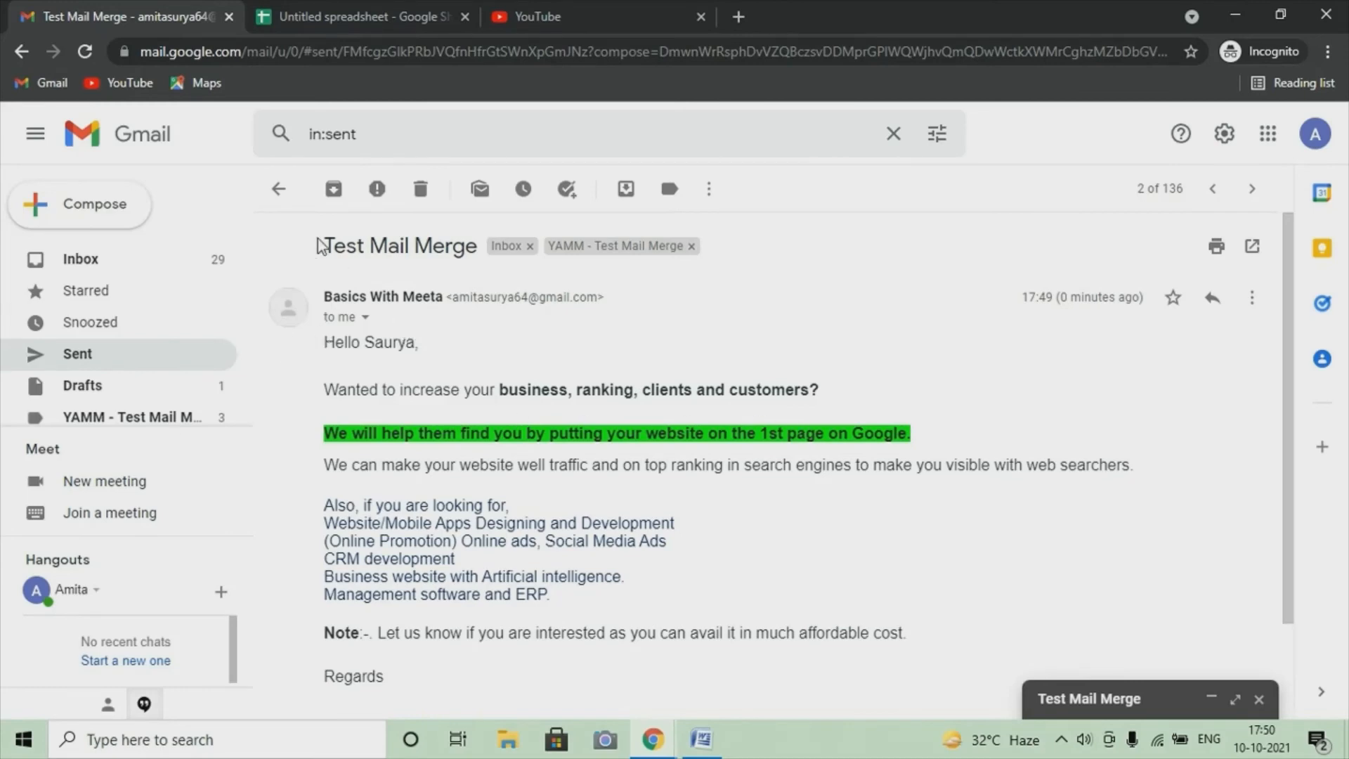
# Reply 'thanks' to another Test Mail Merge email from the Sent list
pyautogui.click(279, 188)
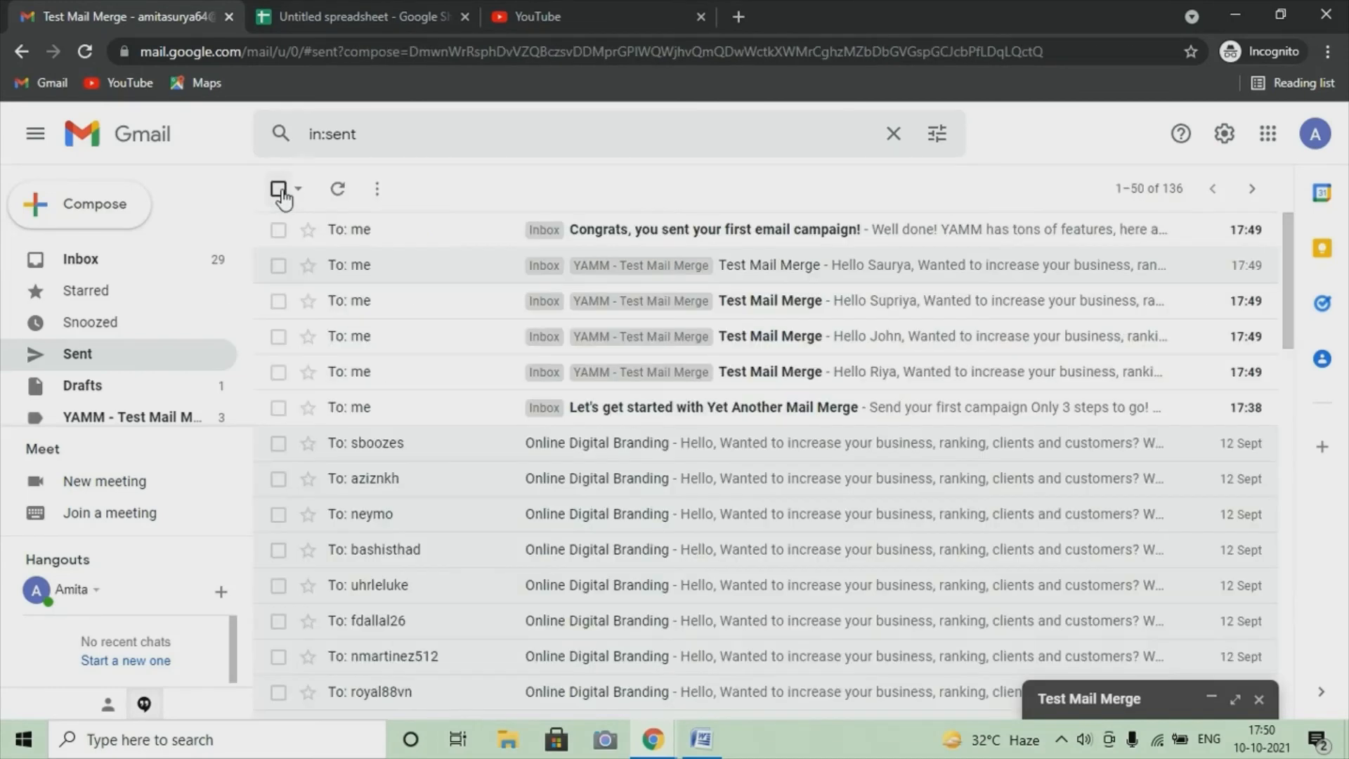
pyautogui.click(758, 315)
pyautogui.scroll(-3, 687, 382)
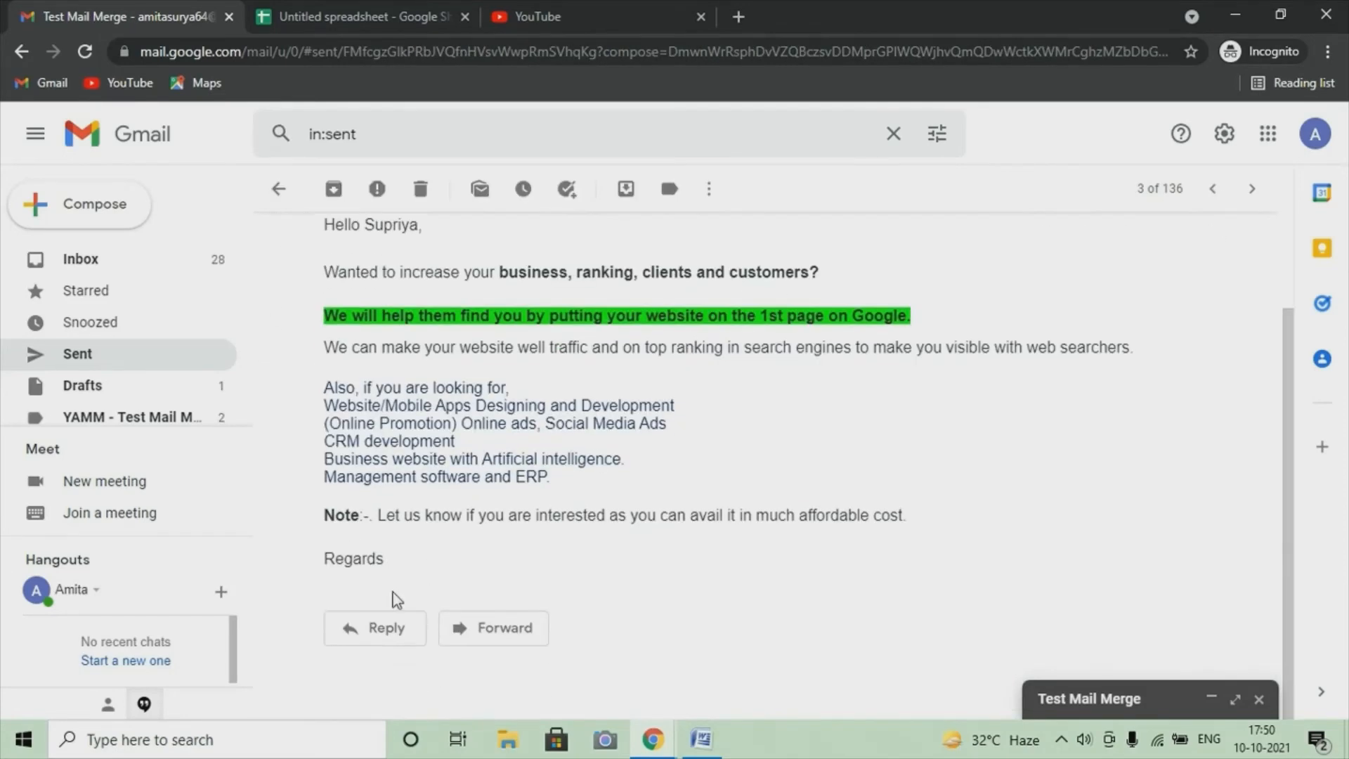
pyautogui.click(374, 631)
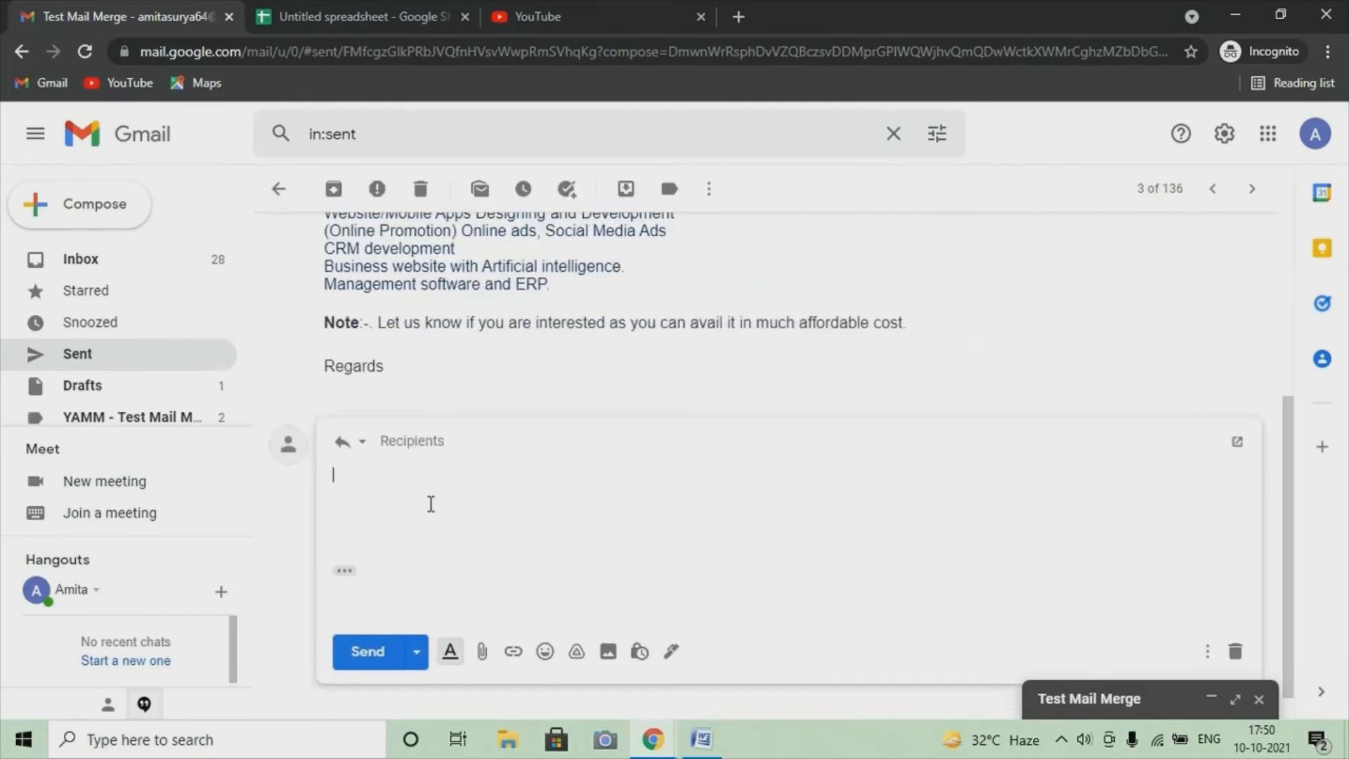
pyautogui.write('tha')
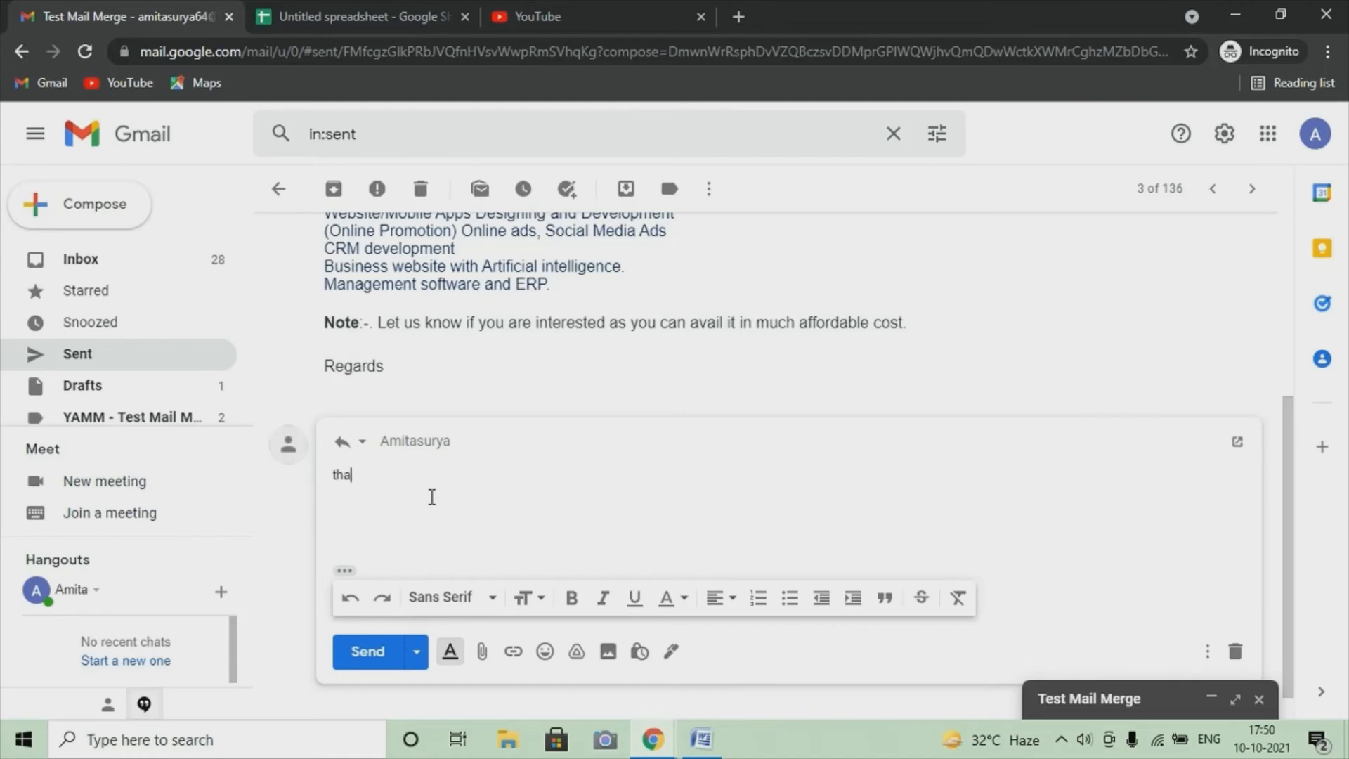
pyautogui.write('nks')
pyautogui.click(364, 661)
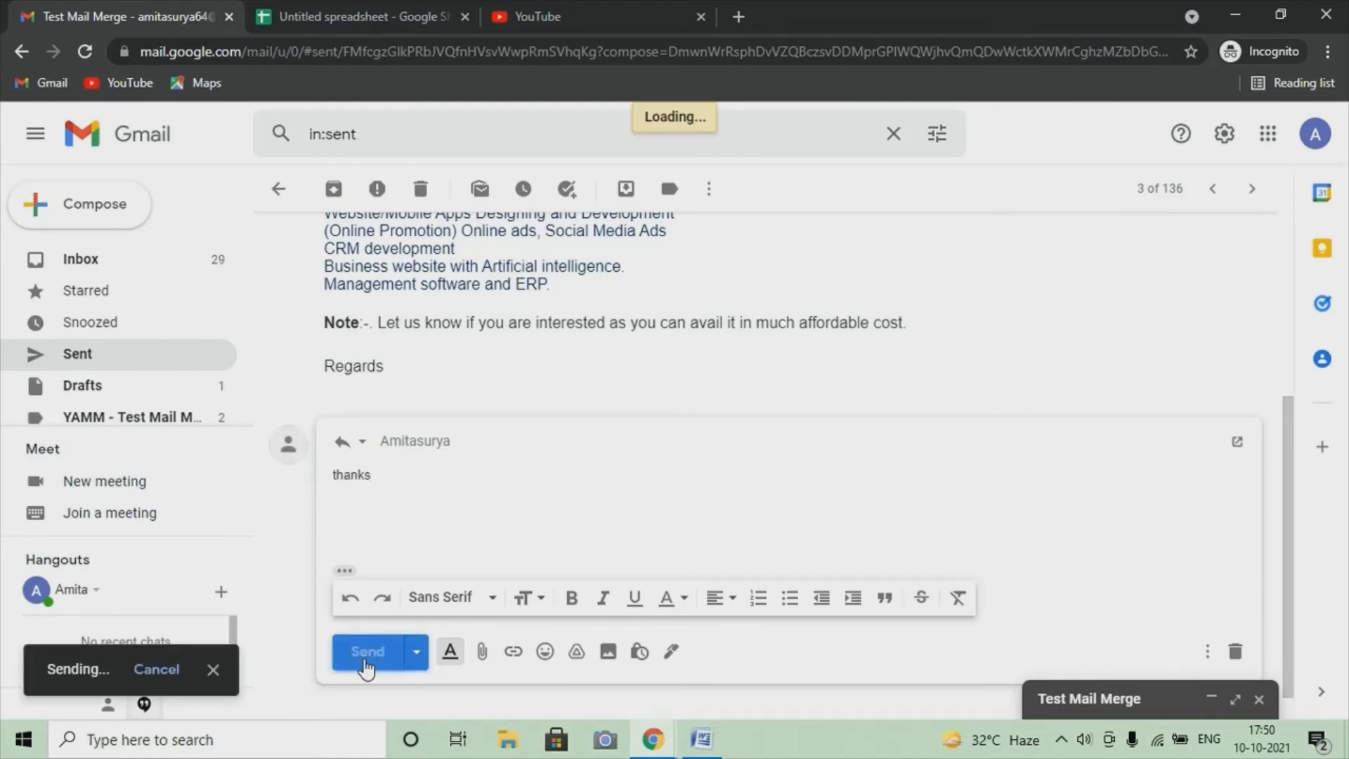
pyautogui.click(279, 188)
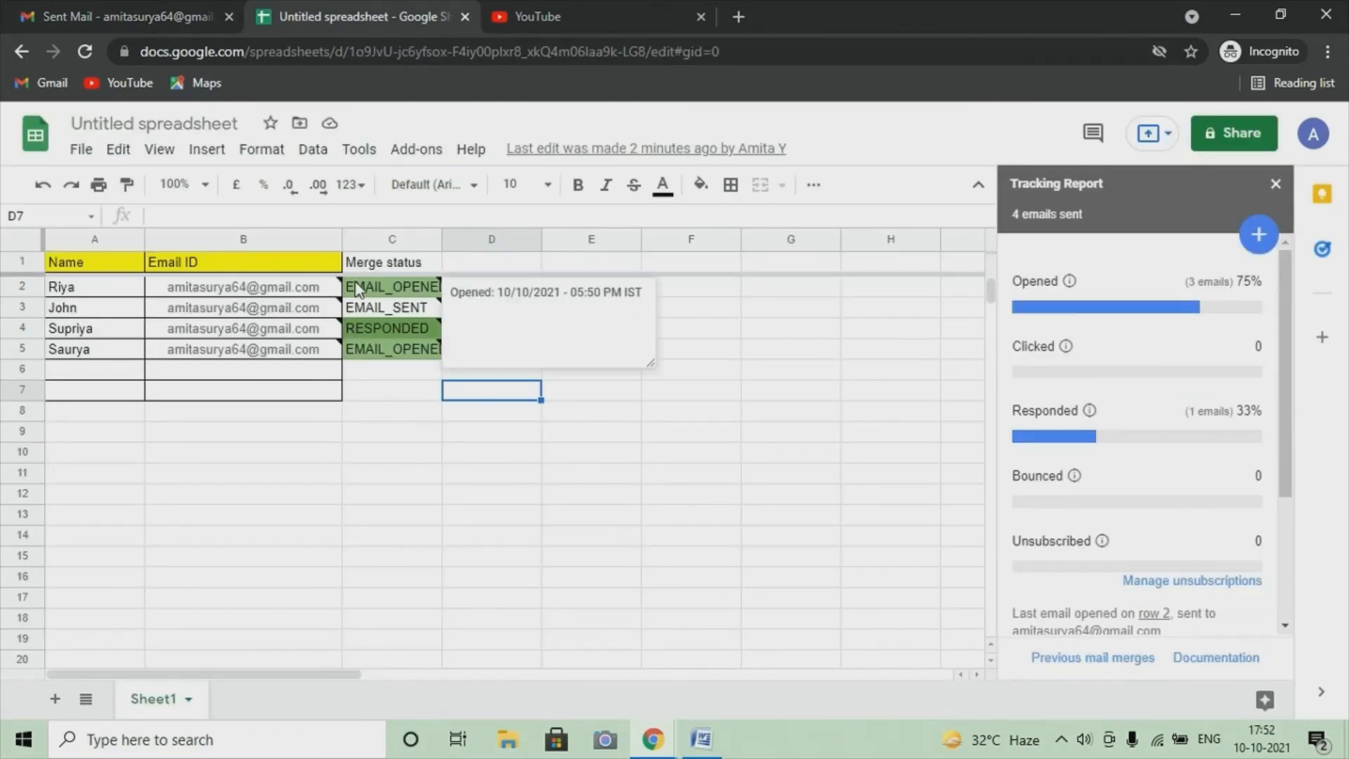
# Read the opened-time notes on the spreadsheet's Merge status cells
pyautogui.moveTo(399, 358)
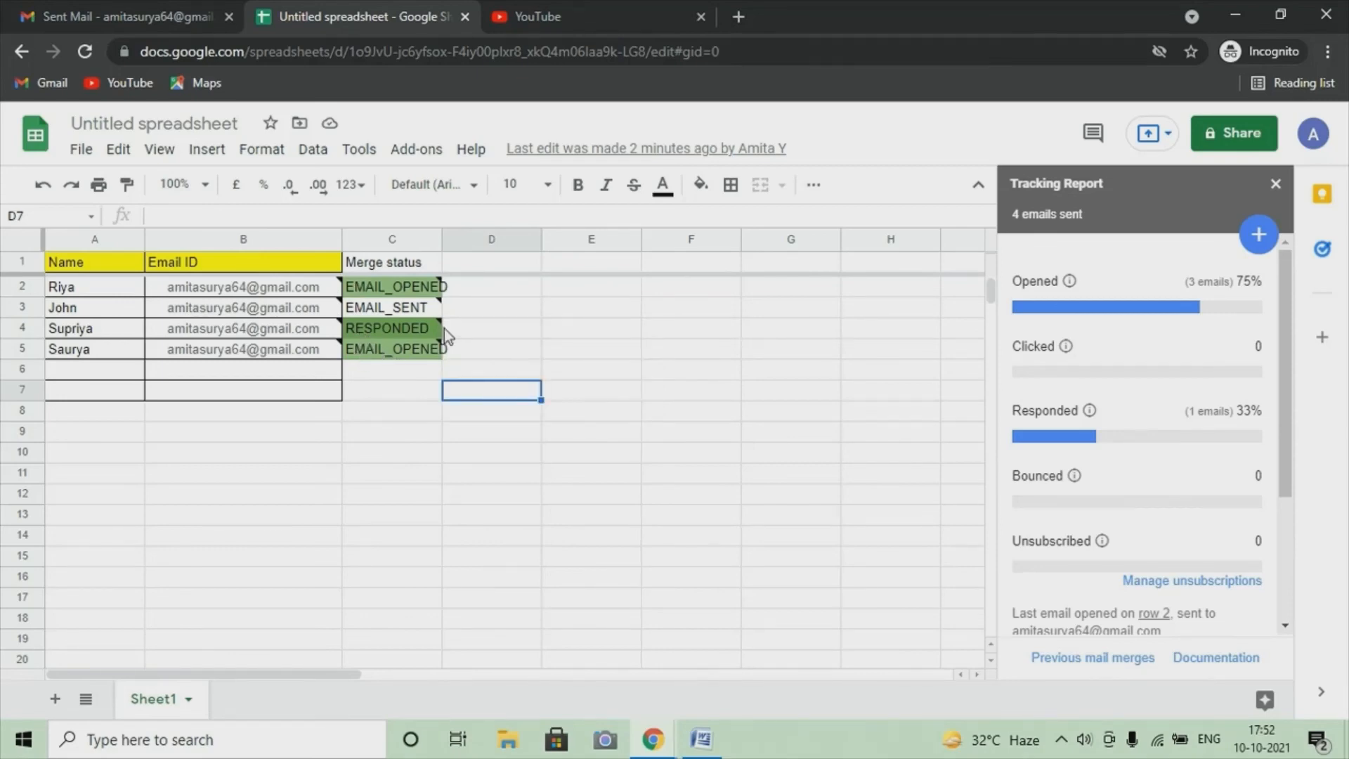
pyautogui.moveTo(400, 316)
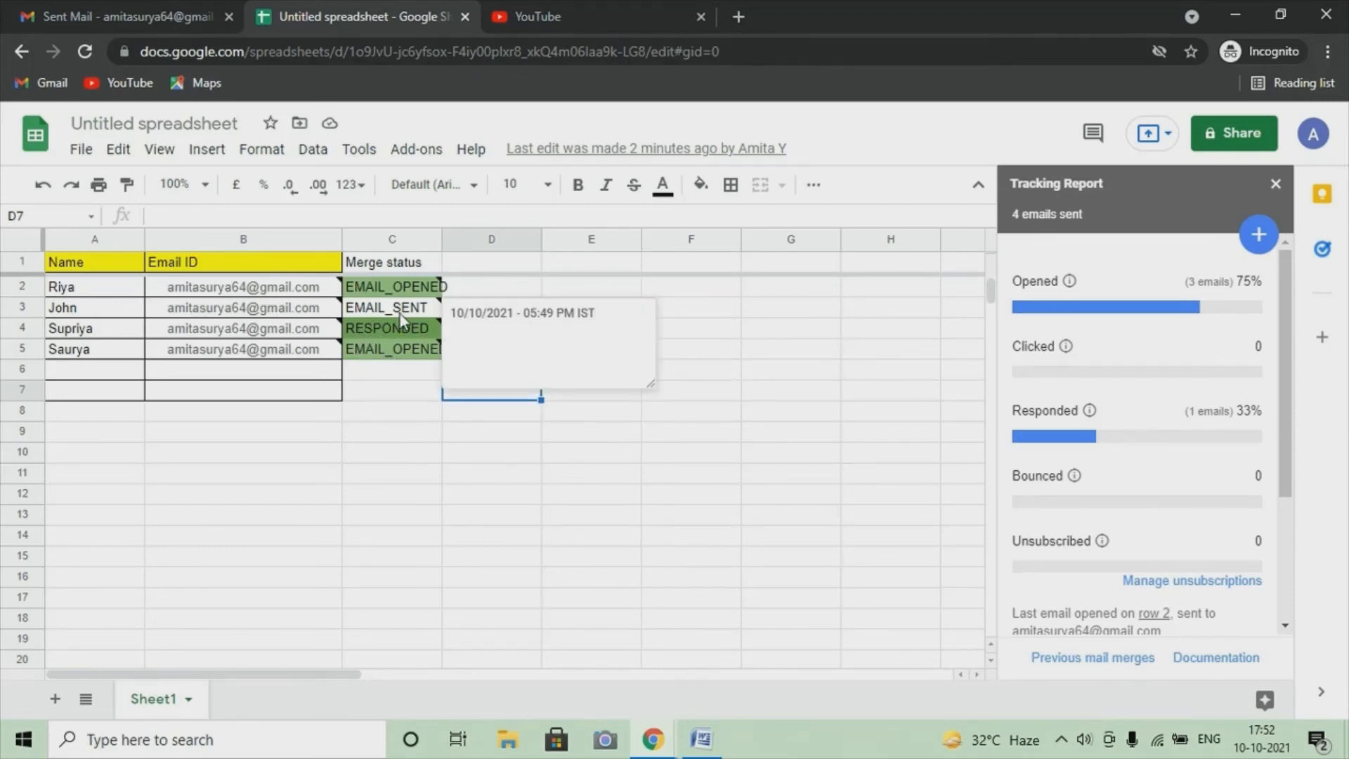